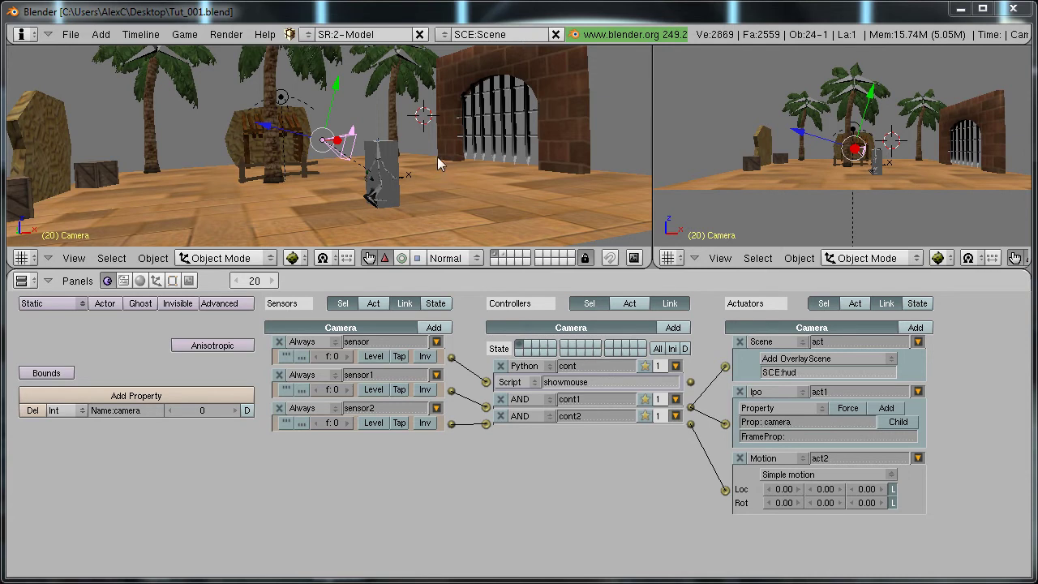
Make sensor2 a Mouse sensor that triggers on Wheel Up
{"action": "middle_click_drag", "start_coordinate": [437, 157], "coordinate": [281, 164]}
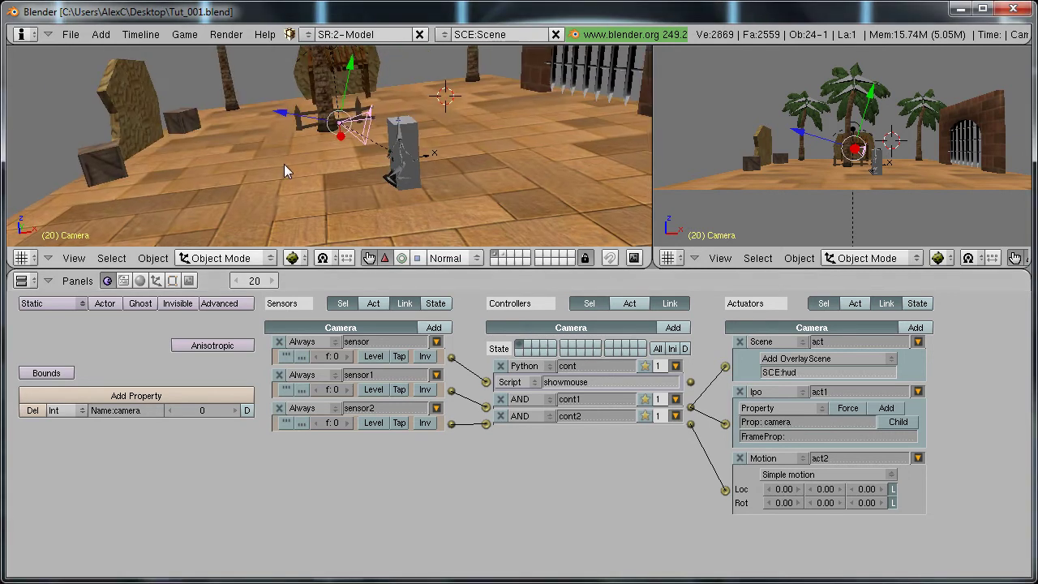
{"action": "middle_click_drag", "start_coordinate": [342, 153], "coordinate": [306, 156]}
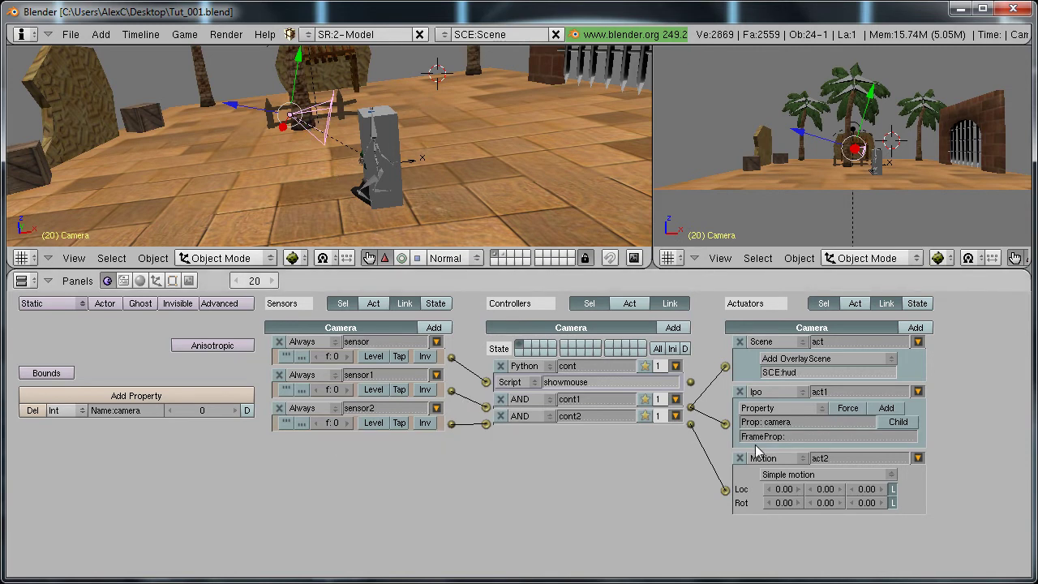
{"action": "left_click", "coordinate": [312, 409]}
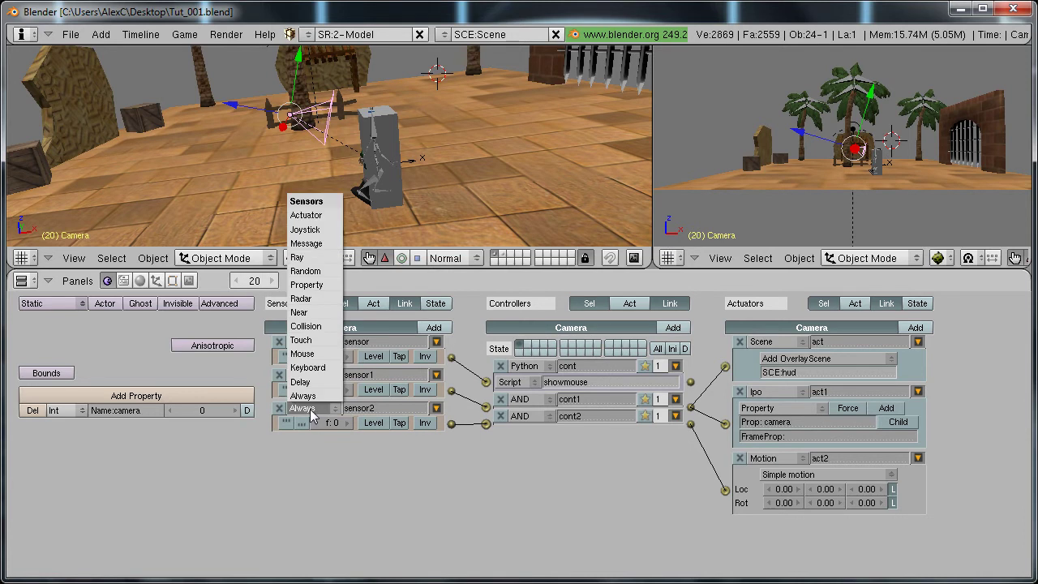
{"action": "left_click", "coordinate": [323, 357]}
{"action": "left_click", "coordinate": [342, 445]}
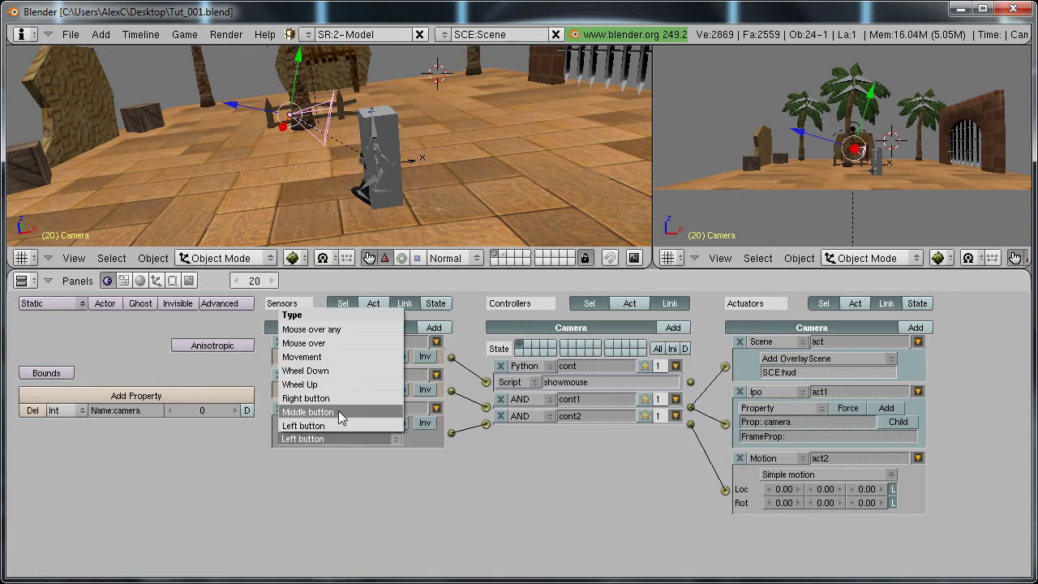
{"action": "left_click", "coordinate": [300, 384]}
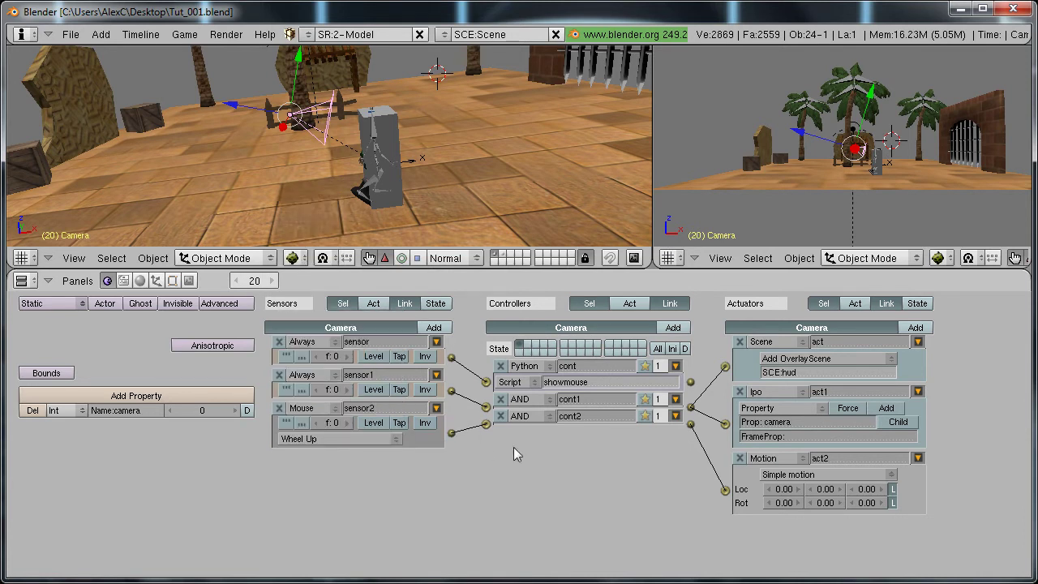
Turn act2 into a Property actuator that adds 1 to the 'camera' property
{"action": "left_click", "coordinate": [775, 459]}
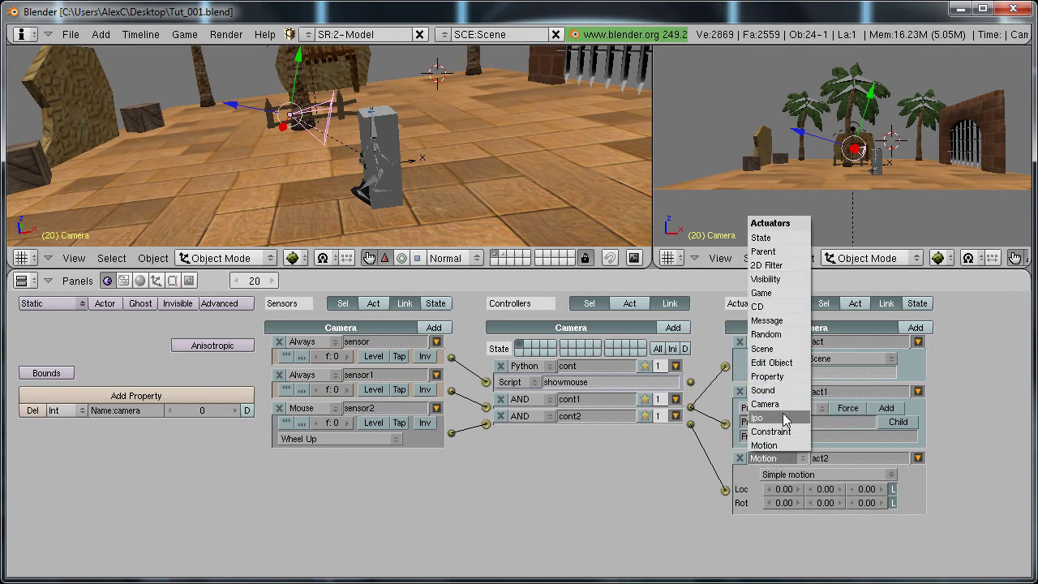
{"action": "left_click", "coordinate": [777, 377]}
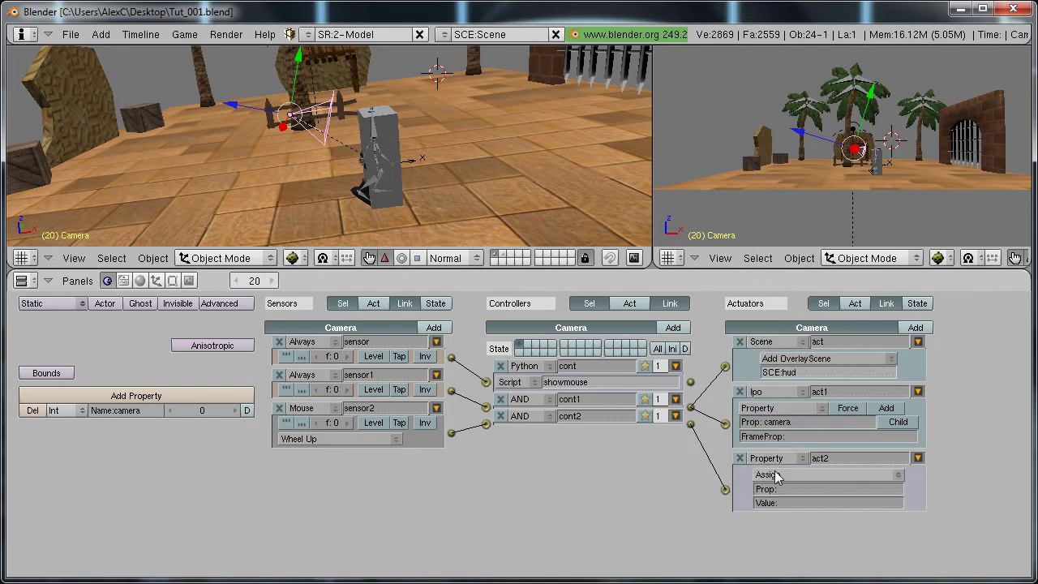
{"action": "left_click", "coordinate": [777, 475]}
{"action": "left_click", "coordinate": [777, 453]}
{"action": "left_click", "coordinate": [796, 490]}
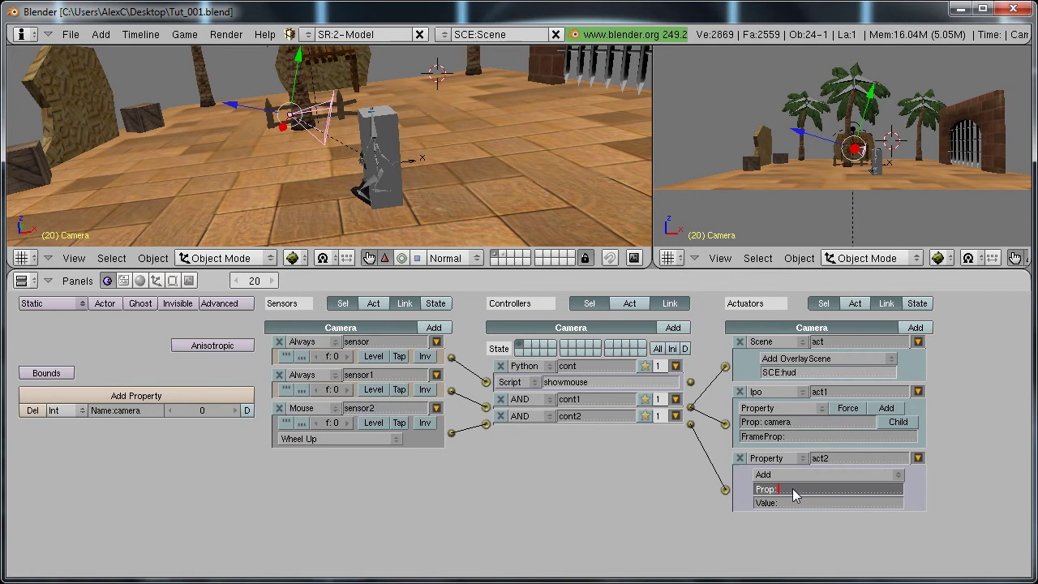
{"action": "type", "text": "camera"}
{"action": "key", "text": "Return"}
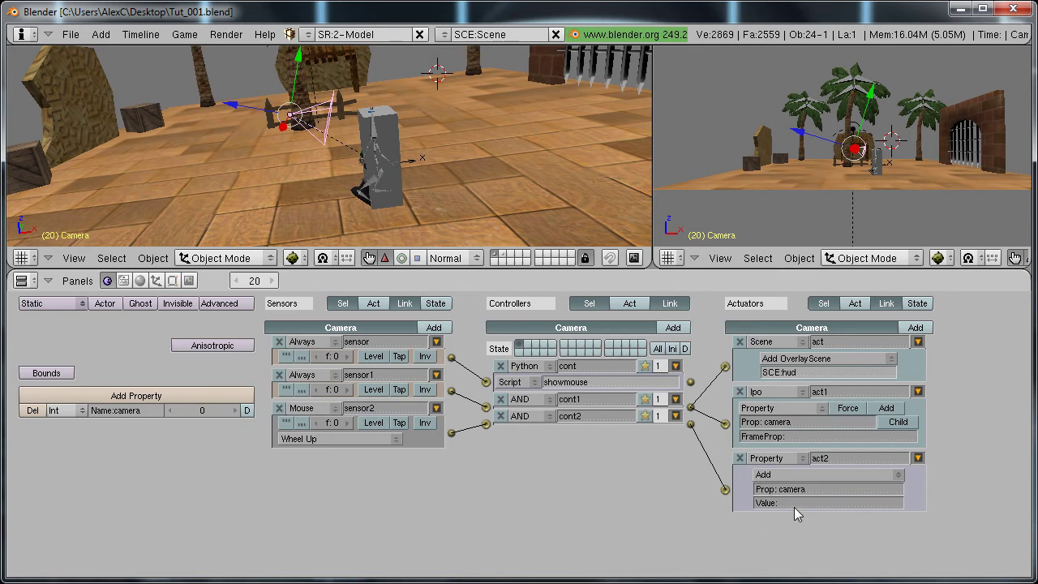
{"action": "left_click", "coordinate": [794, 505]}
{"action": "type", "text": "1"}
{"action": "key", "text": "Return"}
Set the current frame to 1
{"action": "left_click", "coordinate": [267, 280]}
{"action": "type", "text": "1"}
{"action": "key", "text": "Return"}
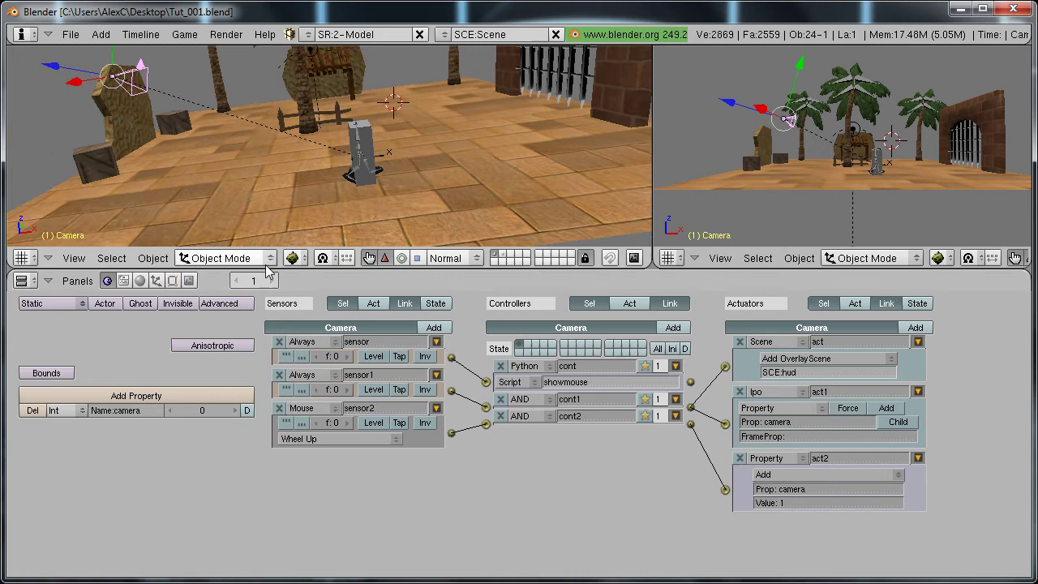
Step forward frame by frame toward frame 15, then return to the first frame
{"action": "left_click", "coordinate": [273, 280]}
{"action": "left_click", "coordinate": [273, 280]}
{"action": "left_click", "coordinate": [272, 279]}
{"action": "left_click", "coordinate": [272, 280]}
{"action": "left_click", "coordinate": [273, 280]}
{"action": "left_click", "coordinate": [272, 279]}
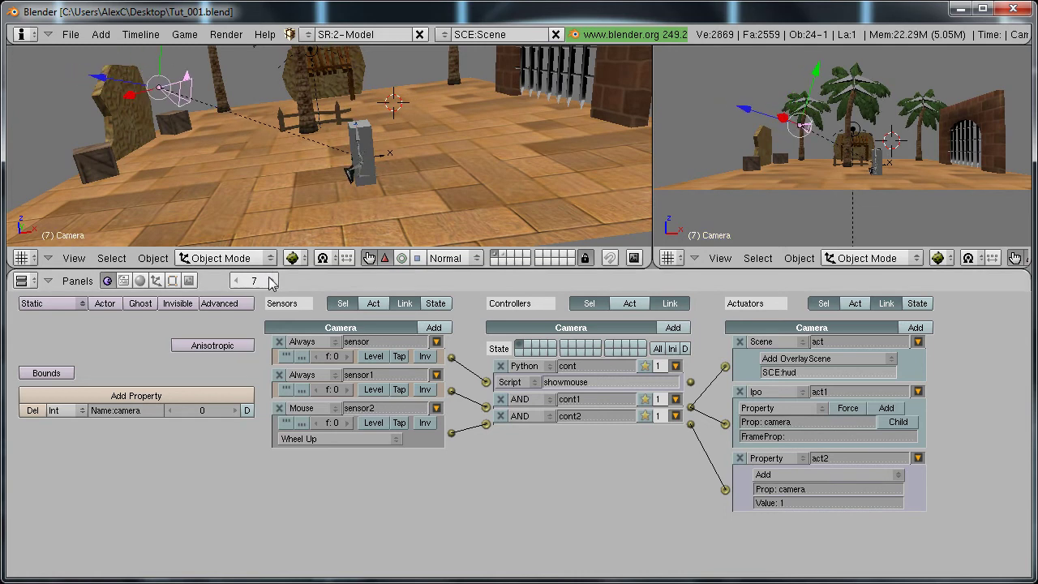
{"action": "left_click", "coordinate": [273, 280]}
{"action": "left_click", "coordinate": [273, 280]}
{"action": "left_click", "coordinate": [273, 280]}
{"action": "left_click", "coordinate": [273, 280]}
{"action": "left_click", "coordinate": [272, 280]}
{"action": "left_click", "coordinate": [273, 280]}
{"action": "left_click", "coordinate": [273, 280]}
{"action": "left_click", "coordinate": [273, 280]}
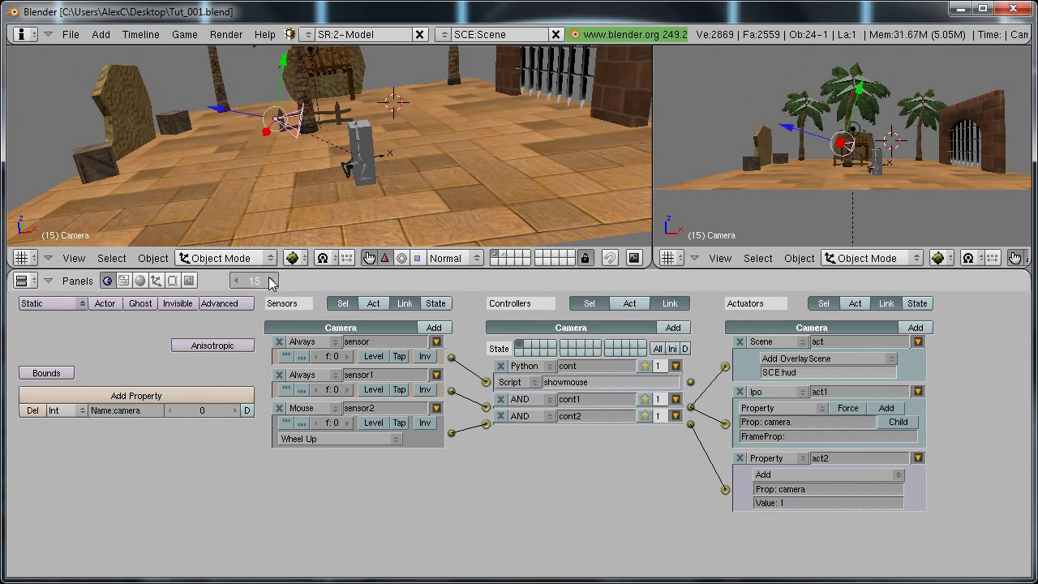
{"action": "left_click", "coordinate": [272, 280]}
{"action": "left_click", "coordinate": [272, 280]}
{"action": "key", "text": "shift+Left"}
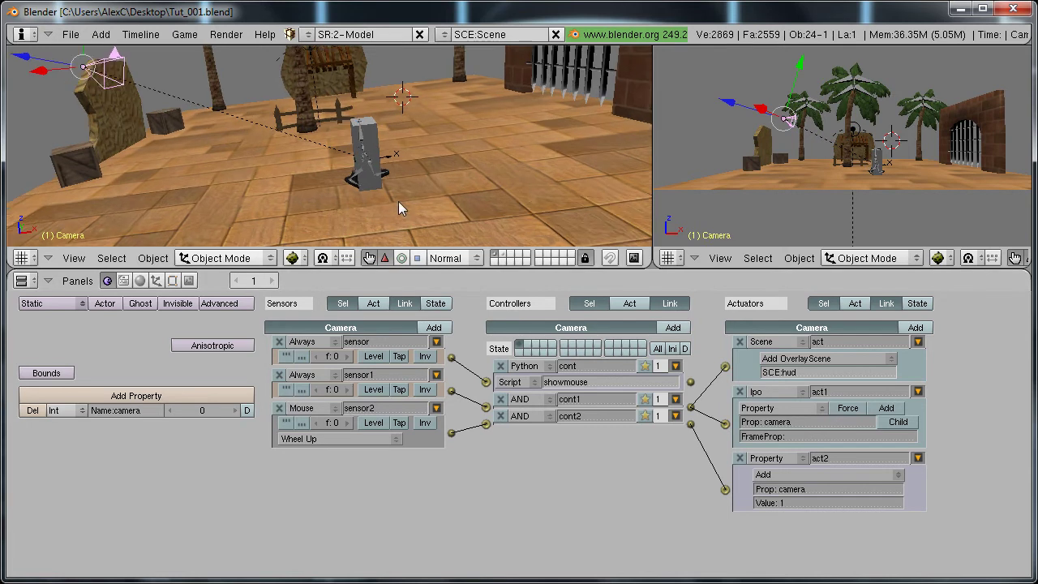
{"action": "middle_click_drag", "start_coordinate": [398, 210], "coordinate": [435, 337]}
Add sensor3, cont3 and act3 to the camera and link them in a chain
{"action": "left_click", "coordinate": [435, 328]}
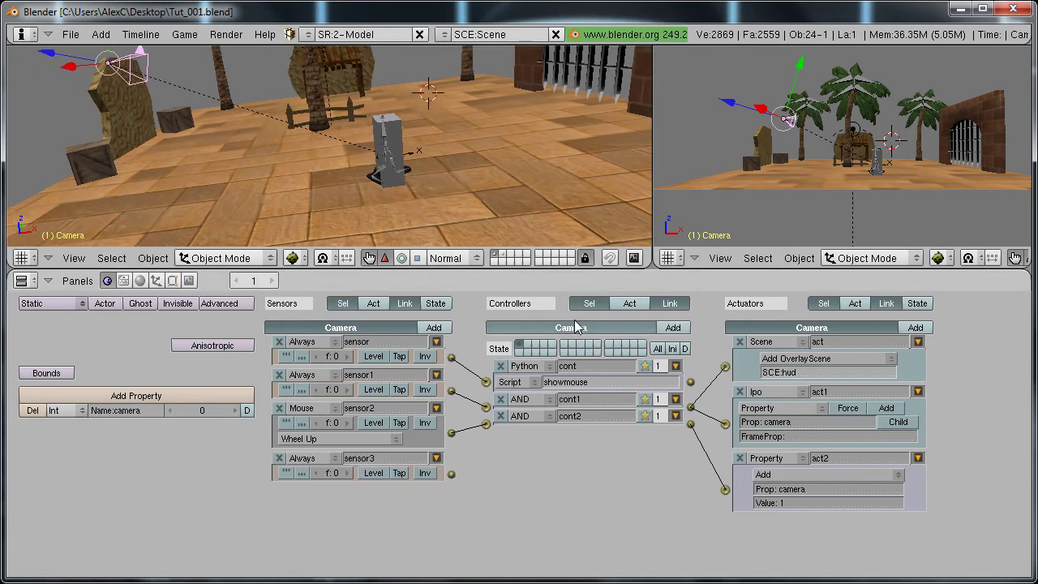
{"action": "left_click", "coordinate": [673, 327]}
{"action": "left_click", "coordinate": [915, 328]}
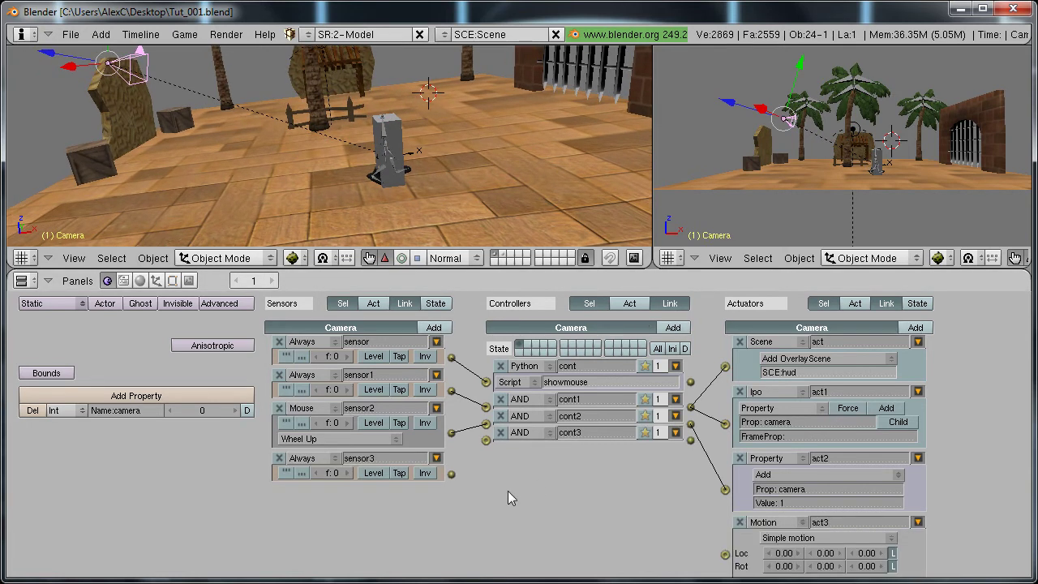
{"action": "left_click_drag", "start_coordinate": [451, 475], "coordinate": [486, 441]}
{"action": "left_click_drag", "start_coordinate": [690, 441], "coordinate": [727, 556]}
Make sensor3 a Mouse sensor that triggers on Wheel Down
{"action": "left_click", "coordinate": [311, 458]}
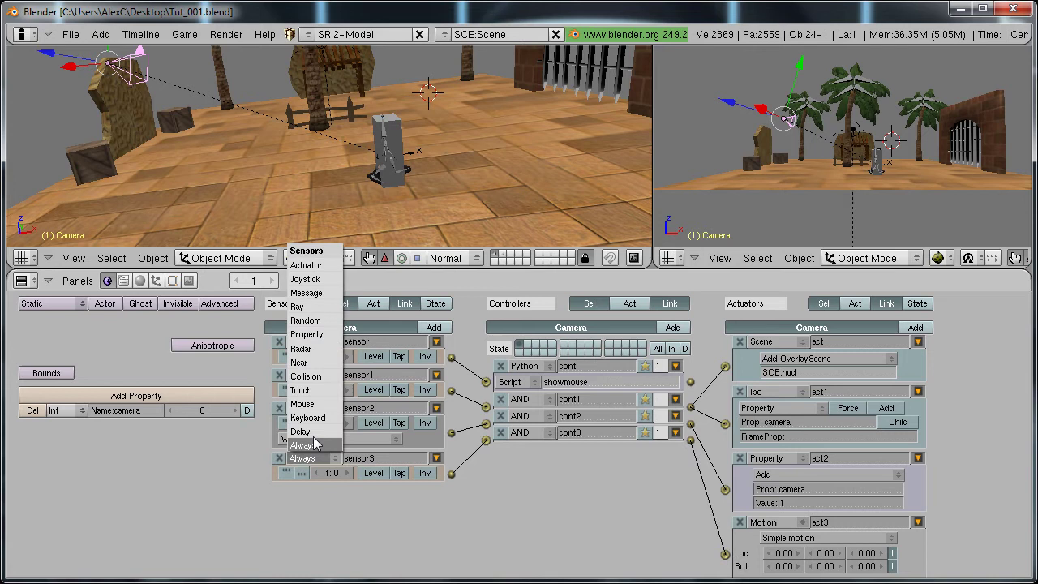
{"action": "left_click", "coordinate": [319, 404]}
{"action": "left_click", "coordinate": [324, 489]}
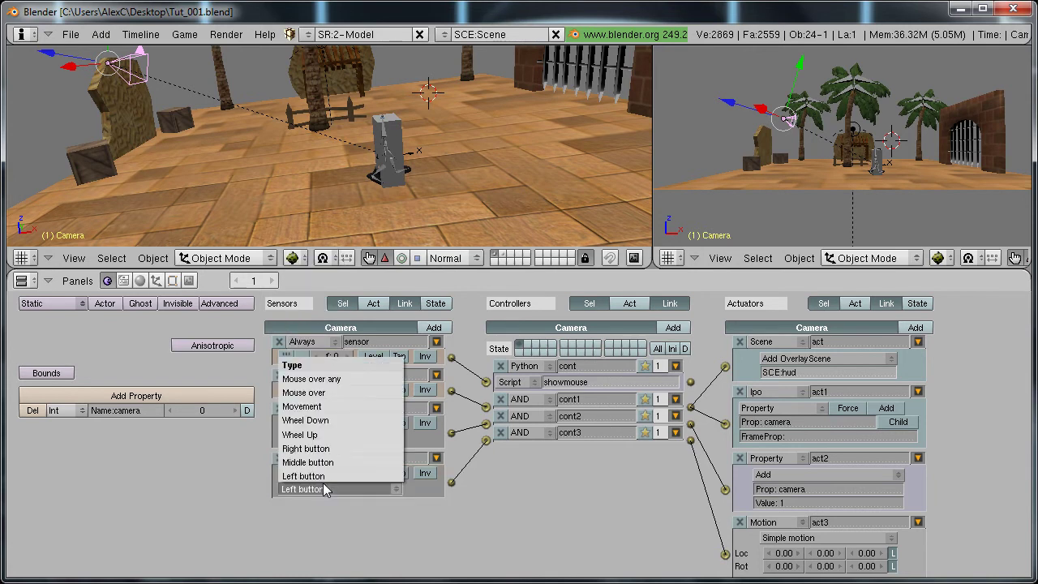
{"action": "left_click", "coordinate": [317, 436]}
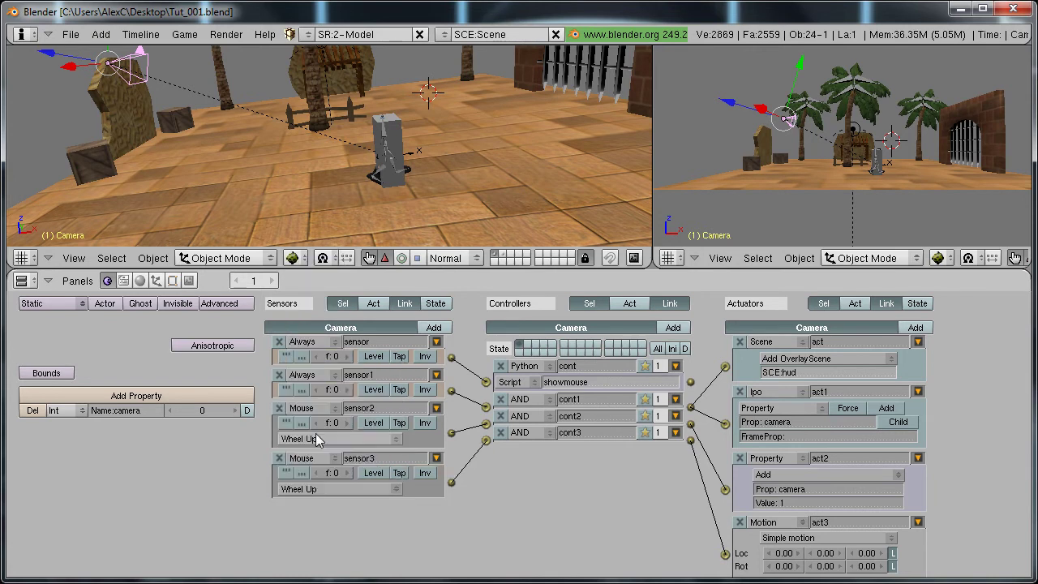
{"action": "left_click", "coordinate": [333, 439]}
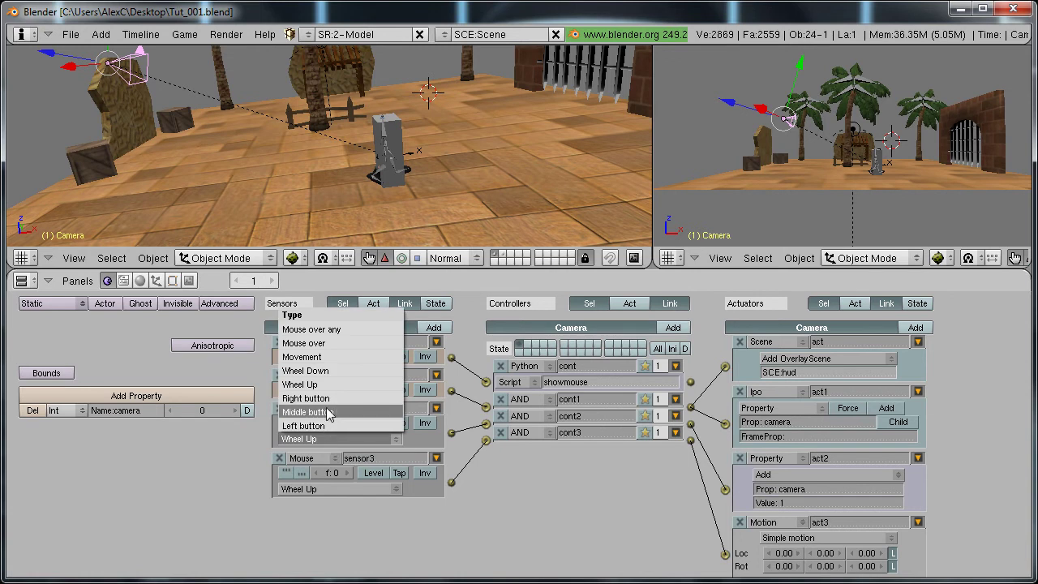
{"action": "left_click", "coordinate": [308, 491]}
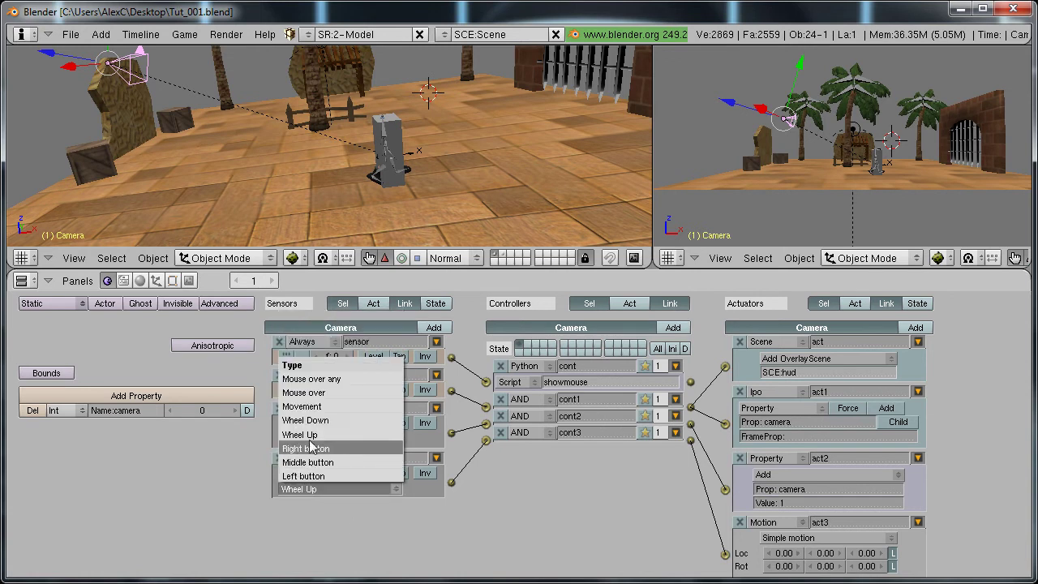
{"action": "left_click", "coordinate": [316, 423]}
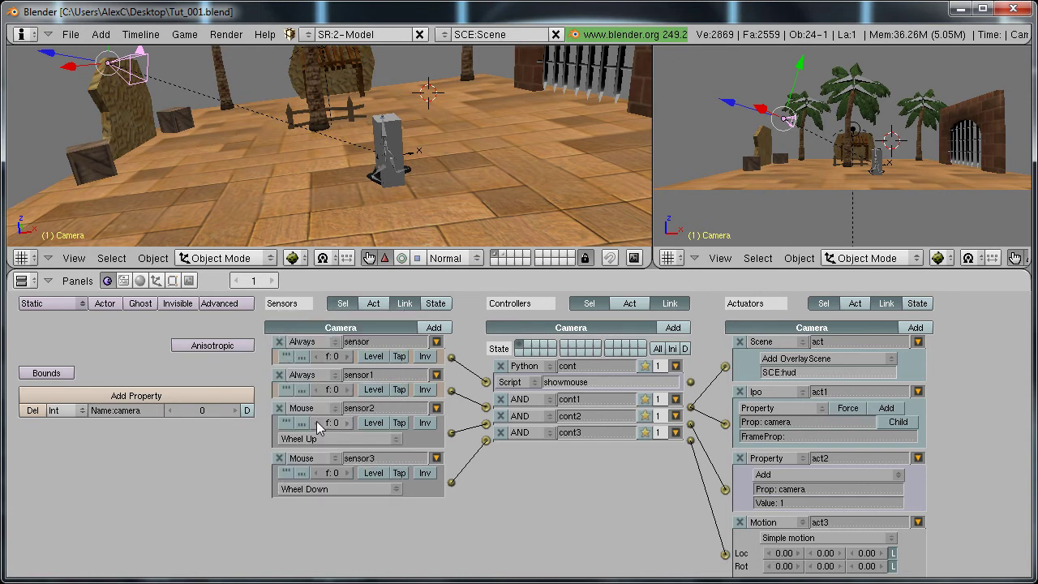
Turn act3 into a Property actuator that adds -1 to the 'camera' property
{"action": "left_click", "coordinate": [784, 522]}
{"action": "left_click", "coordinate": [781, 440]}
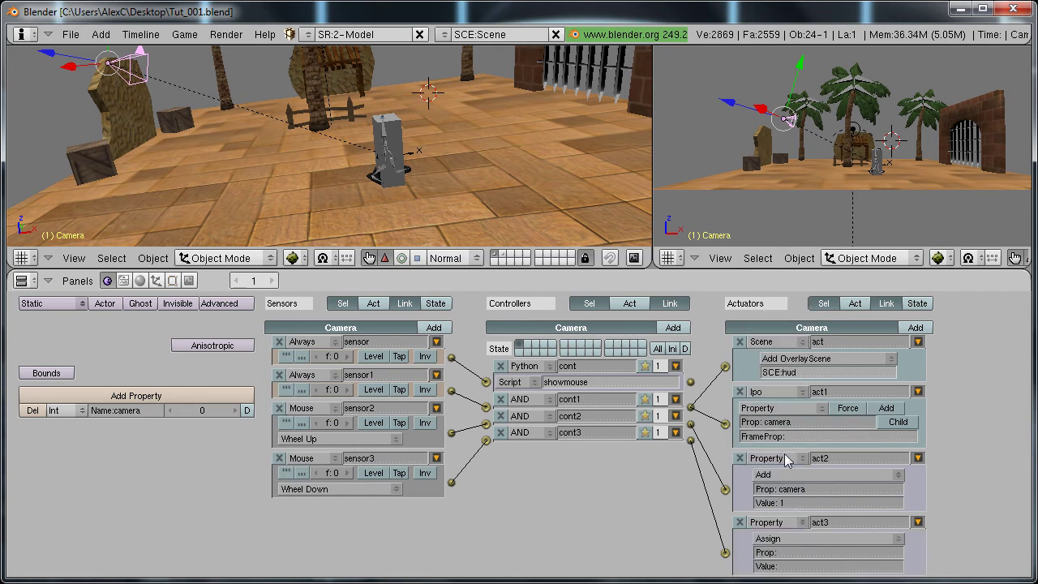
{"action": "left_click", "coordinate": [800, 540]}
{"action": "left_click", "coordinate": [796, 523]}
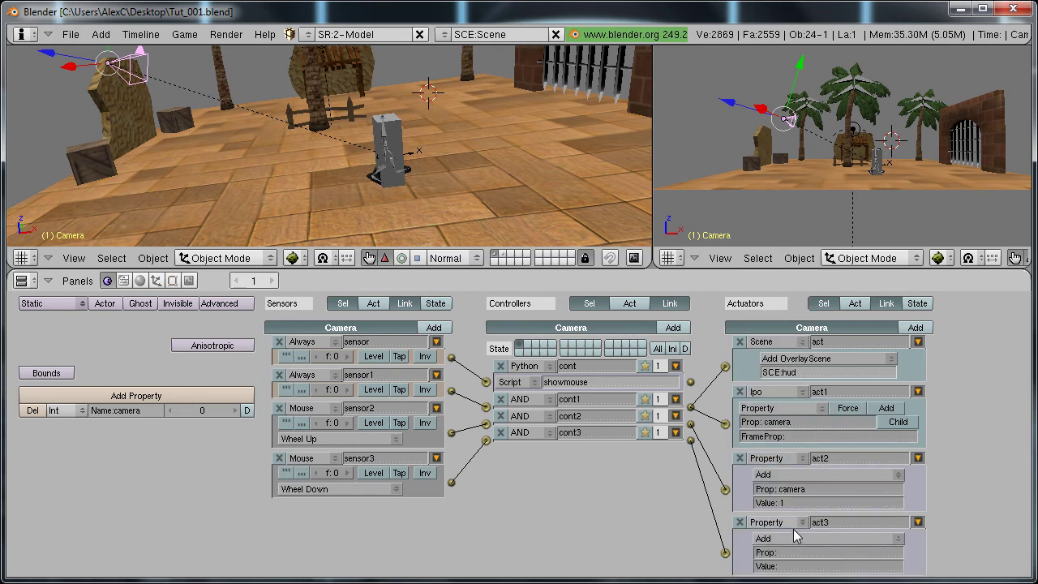
{"action": "left_click", "coordinate": [794, 554]}
{"action": "type", "text": "cam"}
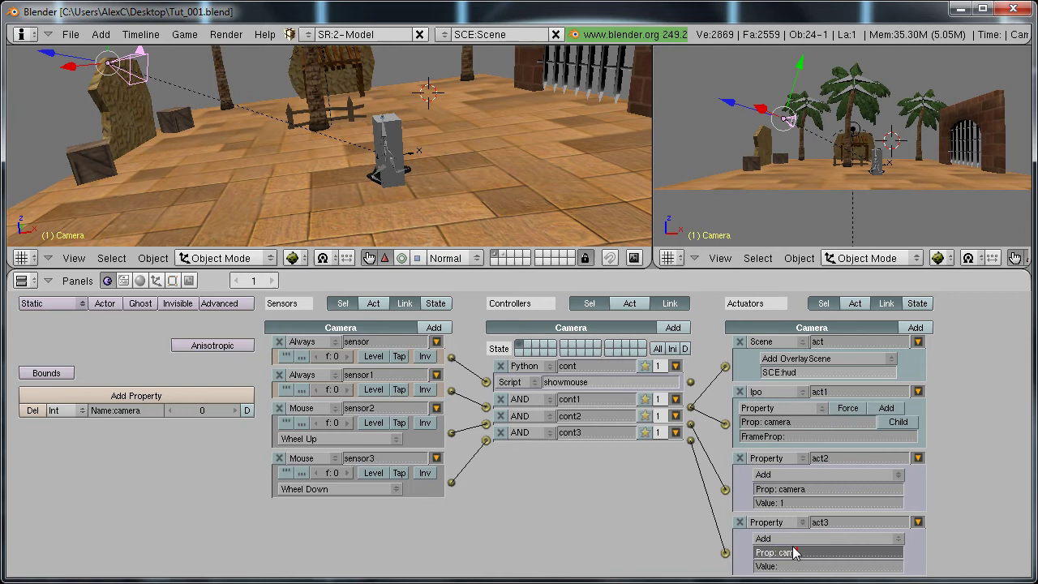
{"action": "type", "text": "era"}
{"action": "key", "text": "Return"}
{"action": "left_click", "coordinate": [821, 567]}
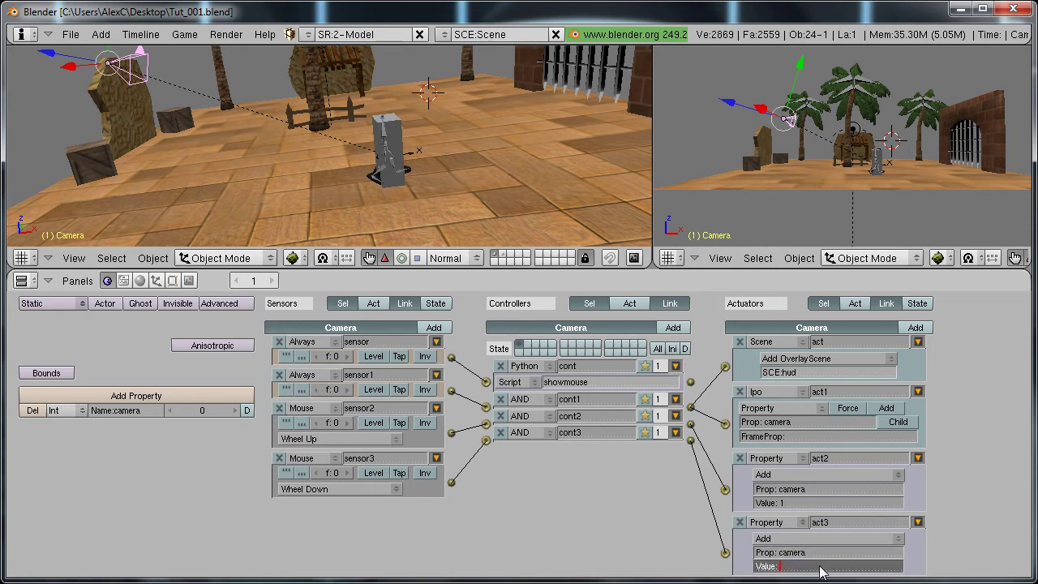
{"action": "type", "text": "-1"}
{"action": "key", "text": "Return"}
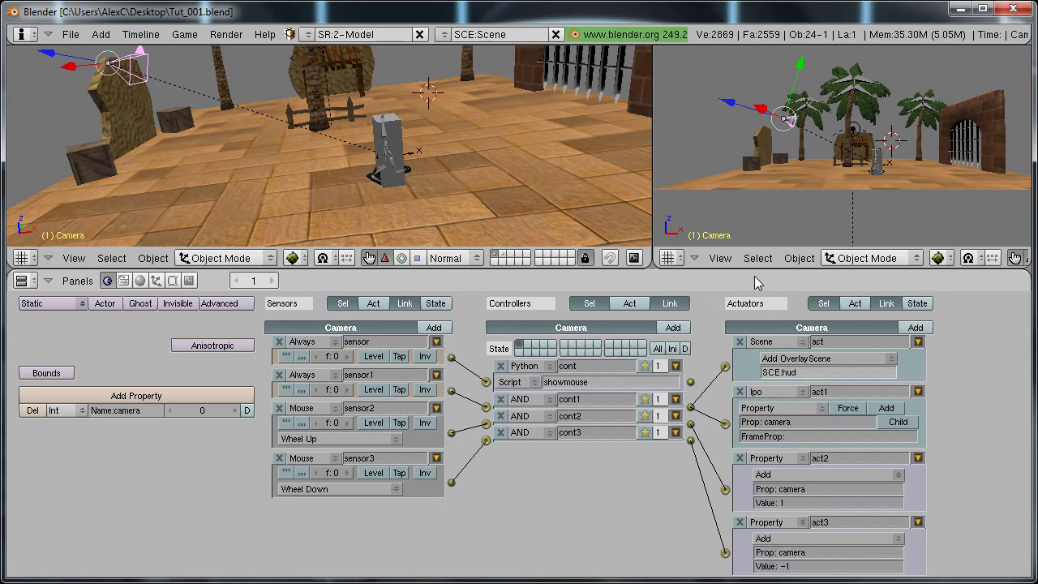
Flag the camera property for debugging and enable Game > Show Debug Properties
{"action": "left_click", "coordinate": [197, 35]}
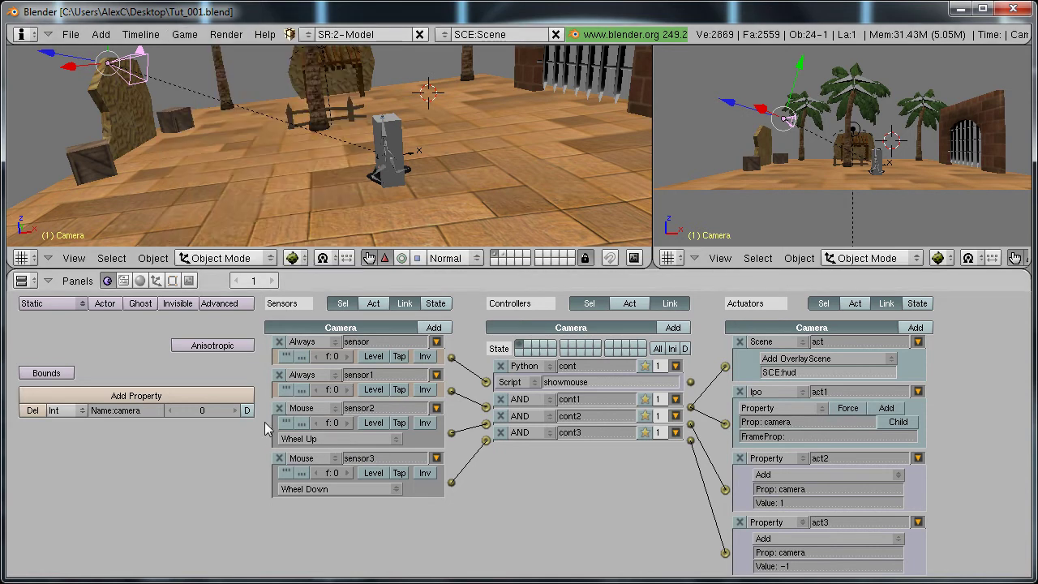
{"action": "left_click", "coordinate": [247, 410]}
{"action": "left_click", "coordinate": [185, 35]}
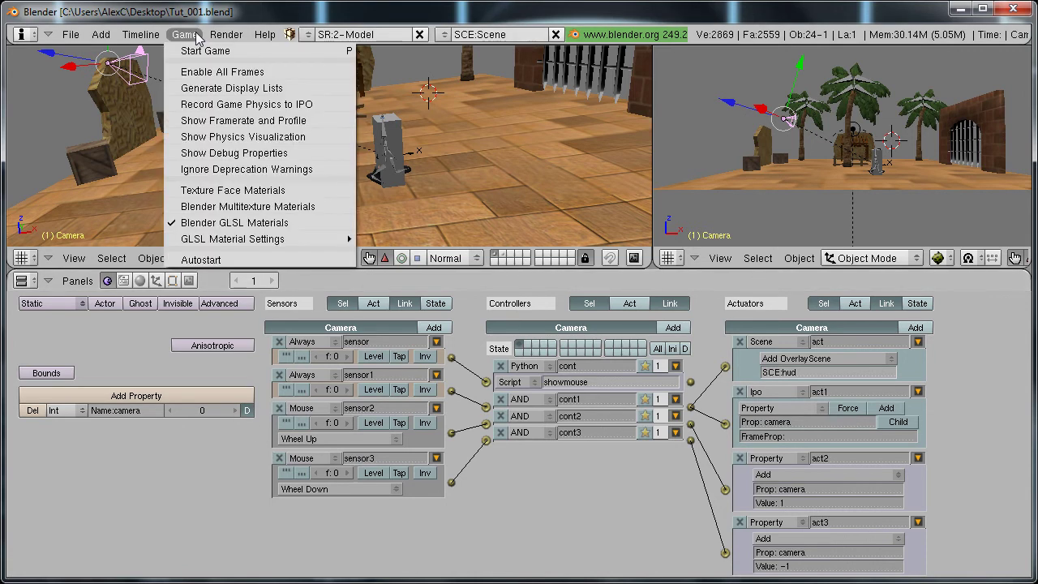
{"action": "left_click", "coordinate": [227, 154]}
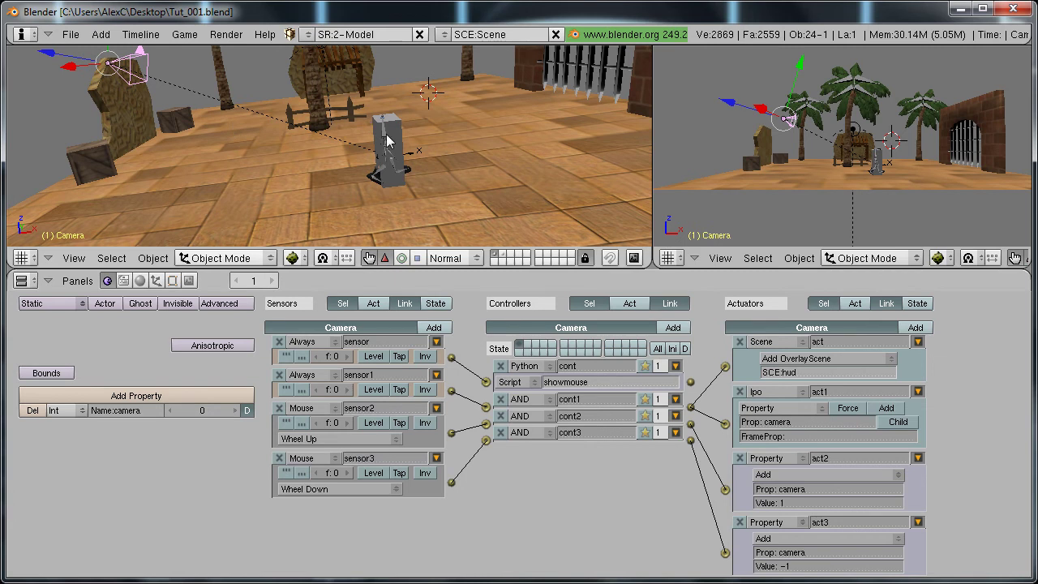
{"action": "key", "text": "ctrl+Up"}
{"action": "key", "text": "KP_0"}
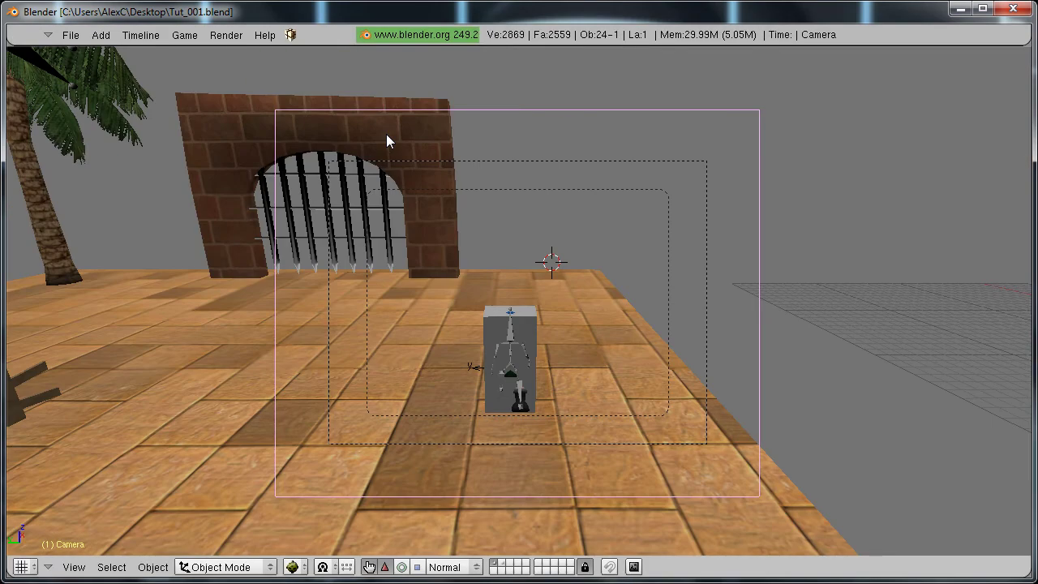
{"action": "key", "text": "p"}
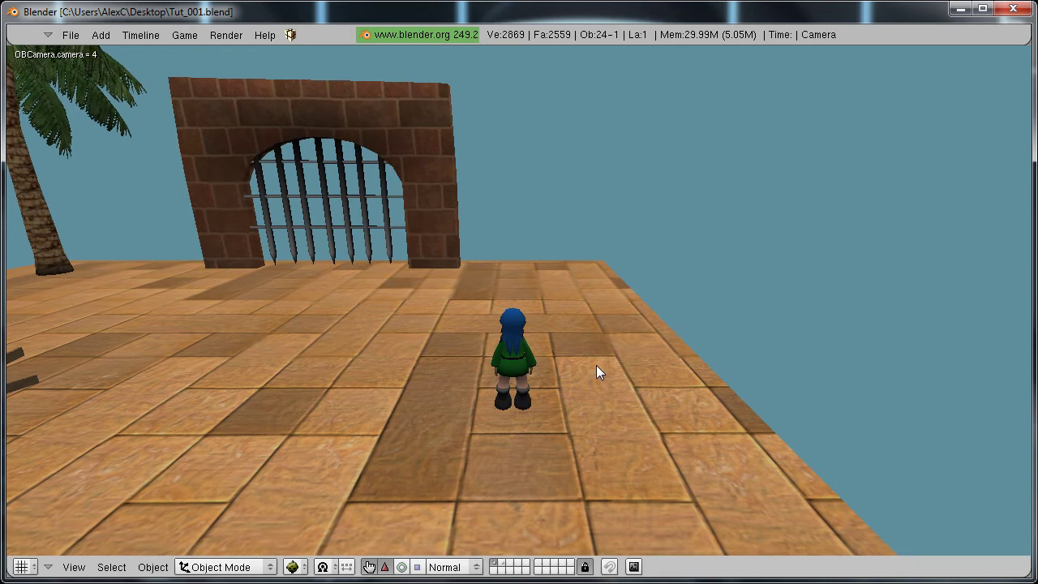
{"action": "key", "text": "Escape"}
Restore the split layout with logic bricks and make cont2 an Expression controller
{"action": "key", "text": "ctrl+Down"}
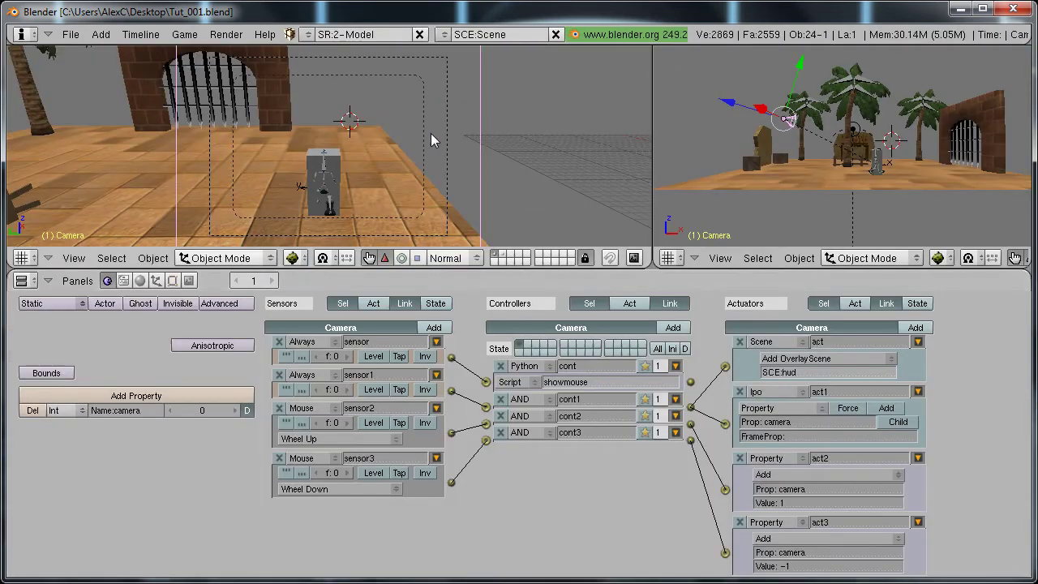
{"action": "middle_click_drag", "start_coordinate": [430, 133], "coordinate": [523, 182]}
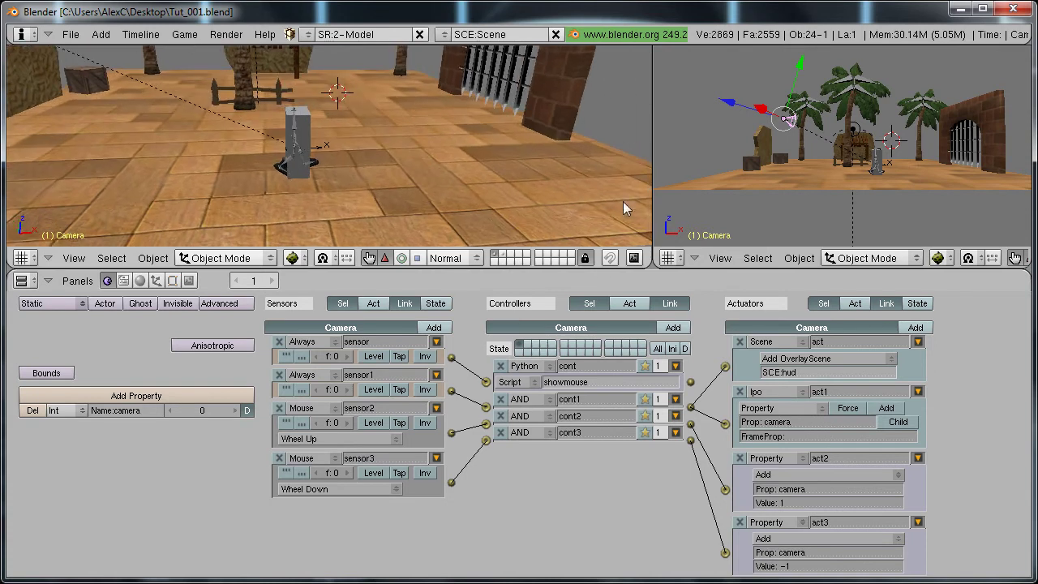
{"action": "left_click_drag", "start_coordinate": [600, 269], "coordinate": [604, 324]}
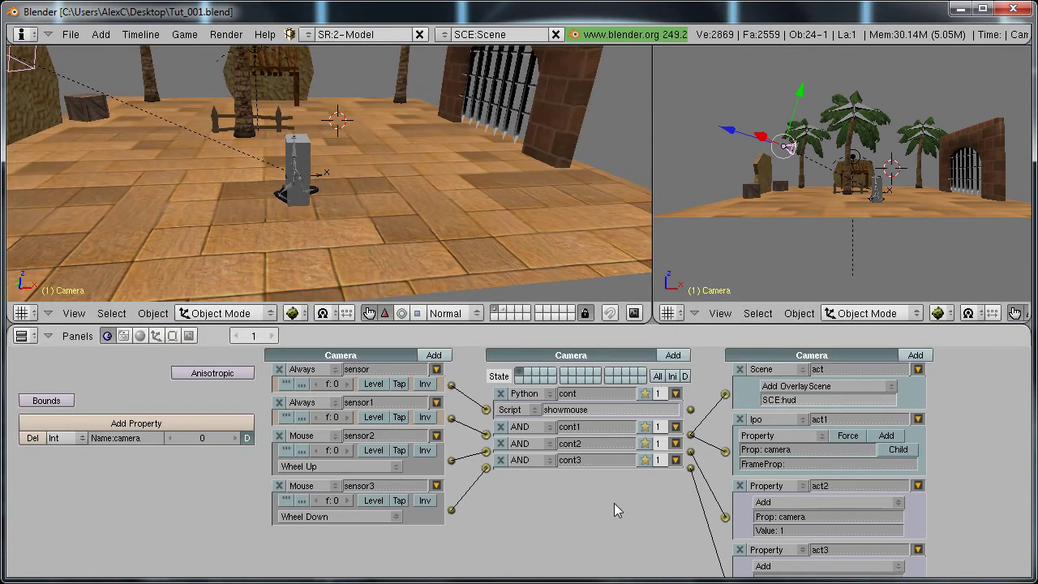
{"action": "left_click", "coordinate": [523, 445]}
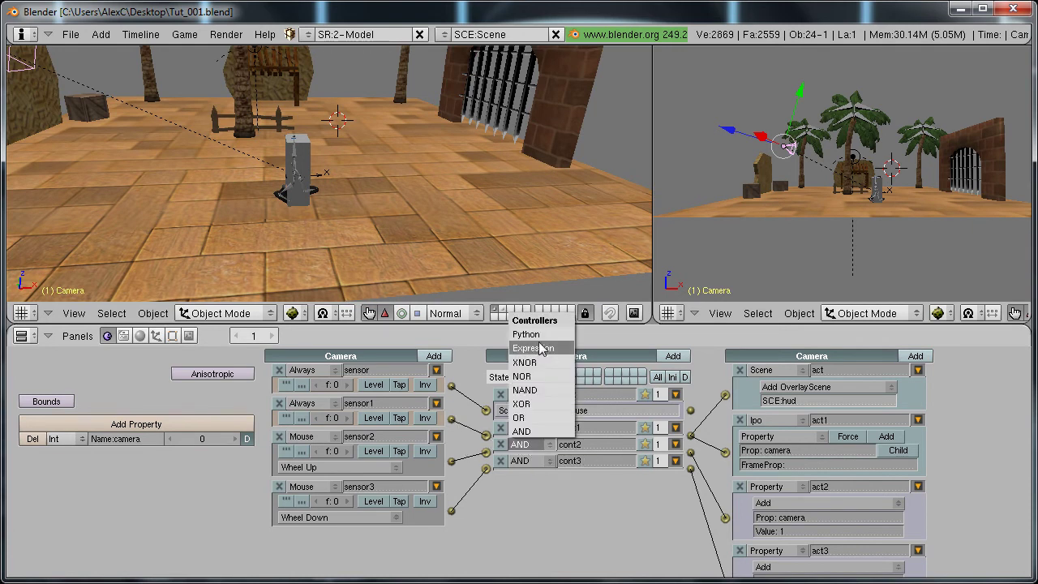
{"action": "left_click", "coordinate": [542, 350]}
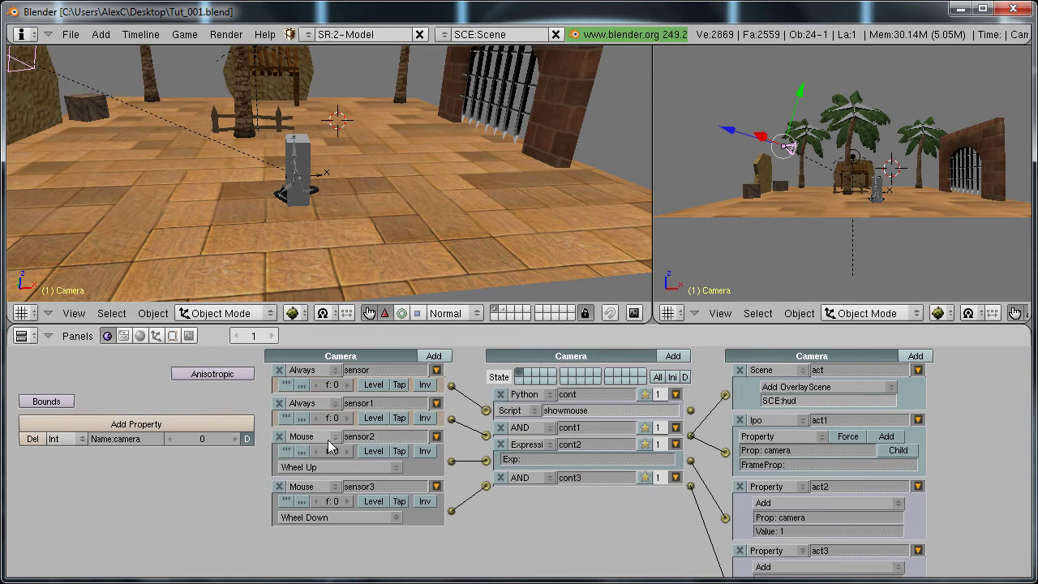
Rename sensor2 to zoomin and give cont2 the expression 'camera < 20 and zoomin = True'
{"action": "left_click", "coordinate": [365, 439]}
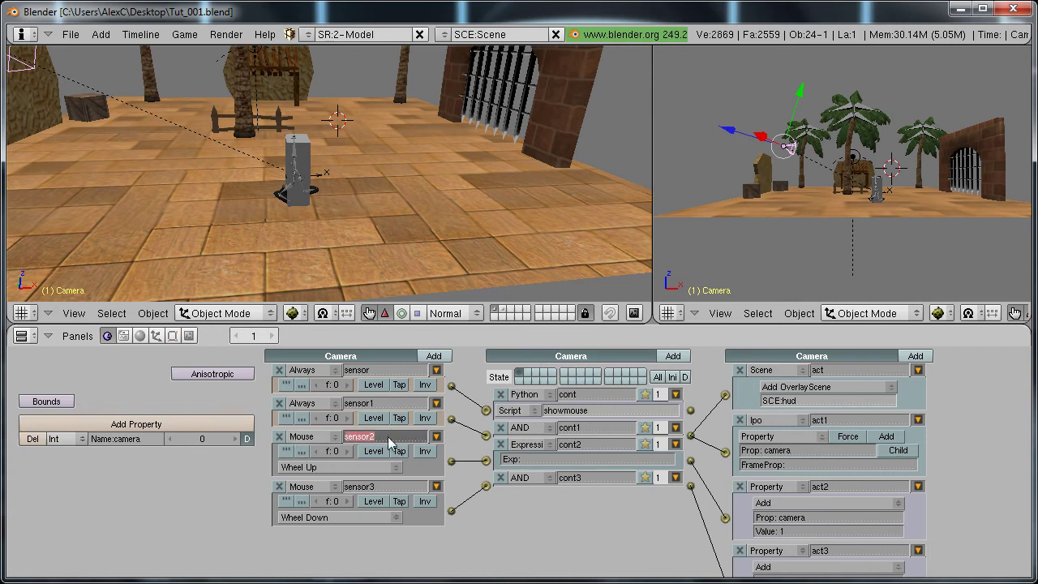
{"action": "type", "text": "zoomin"}
{"action": "key", "text": "Return"}
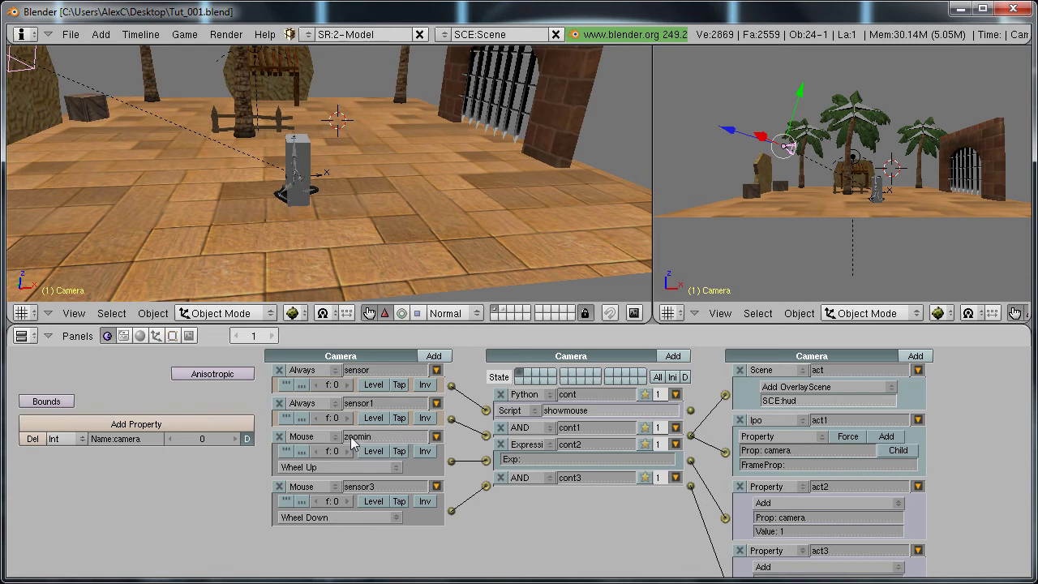
{"action": "left_click", "coordinate": [552, 459]}
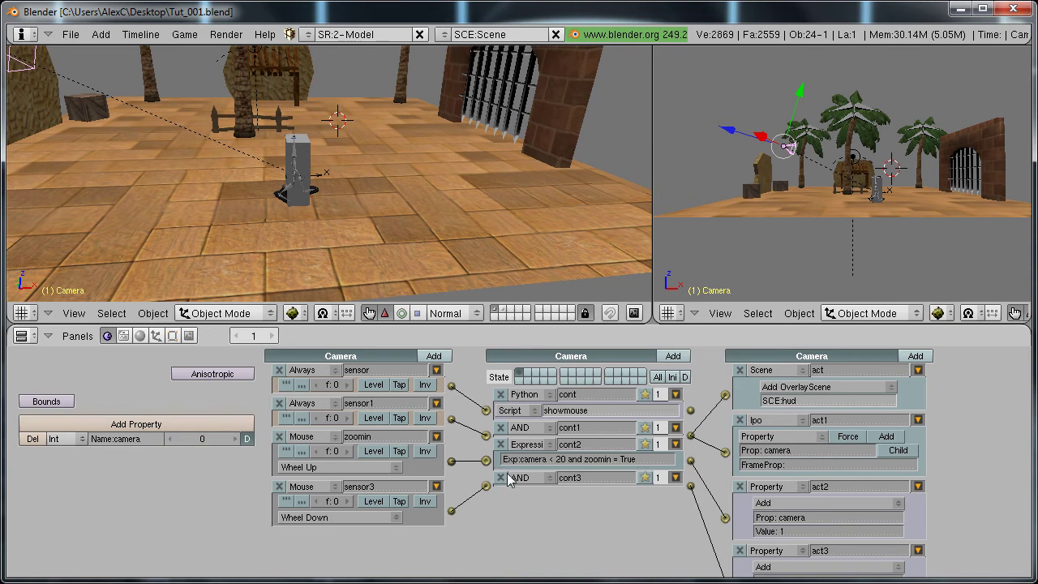
Make cont3 an Expression controller and rename sensor3 to zoomout
{"action": "left_click", "coordinate": [536, 478]}
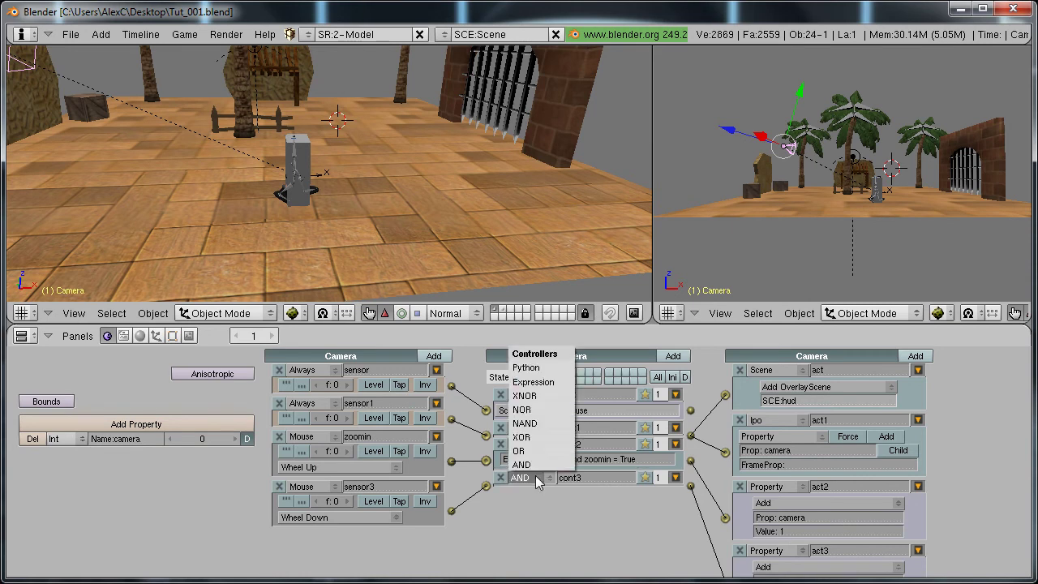
{"action": "left_click", "coordinate": [545, 383]}
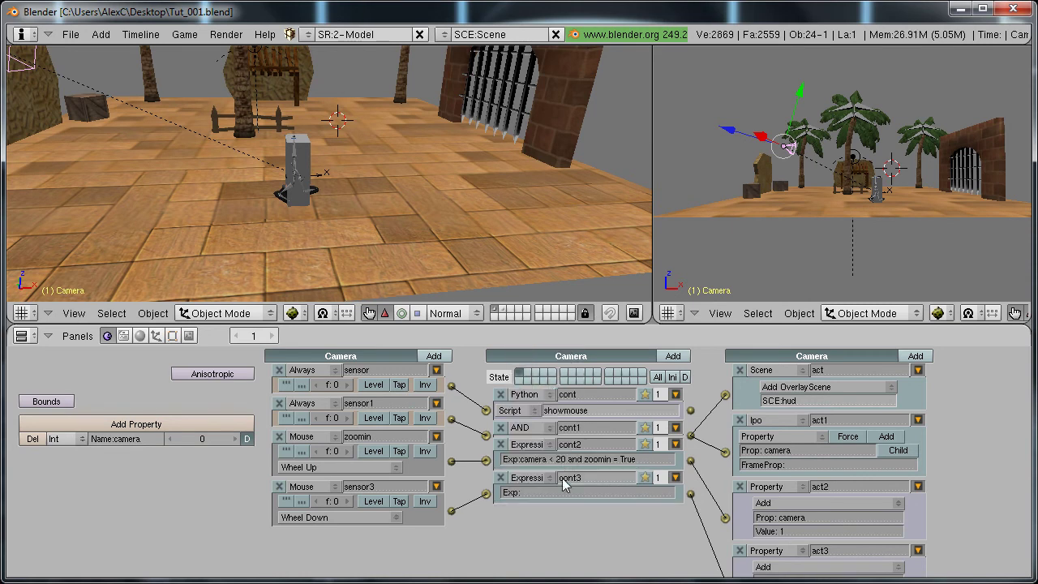
{"action": "left_click", "coordinate": [404, 486]}
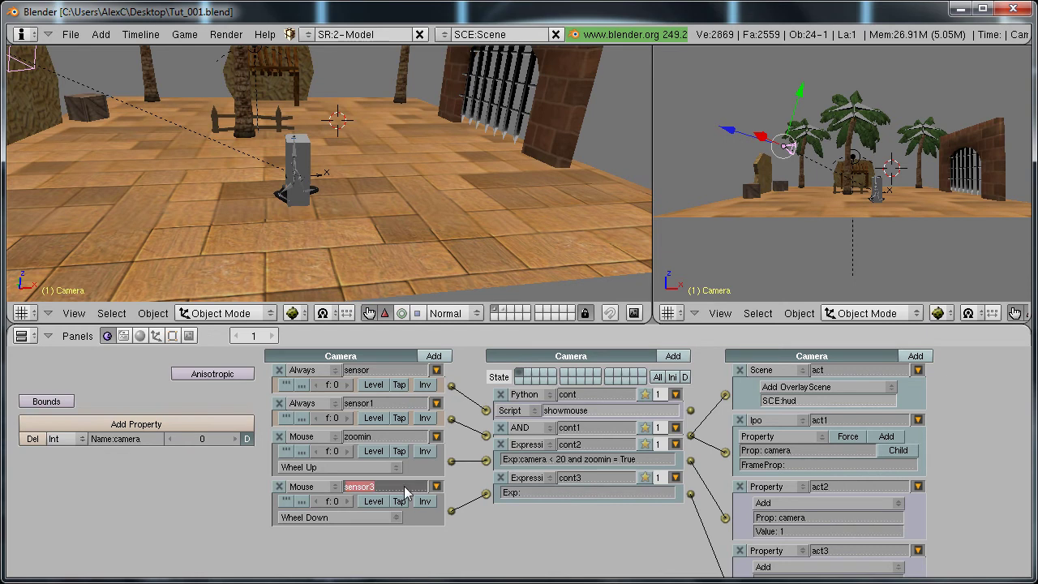
{"action": "type", "text": "zoomout"}
{"action": "key", "text": "Return"}
Enter cont3's expression 'camera > 1 and zoomout = True'
{"action": "left_click", "coordinate": [538, 492]}
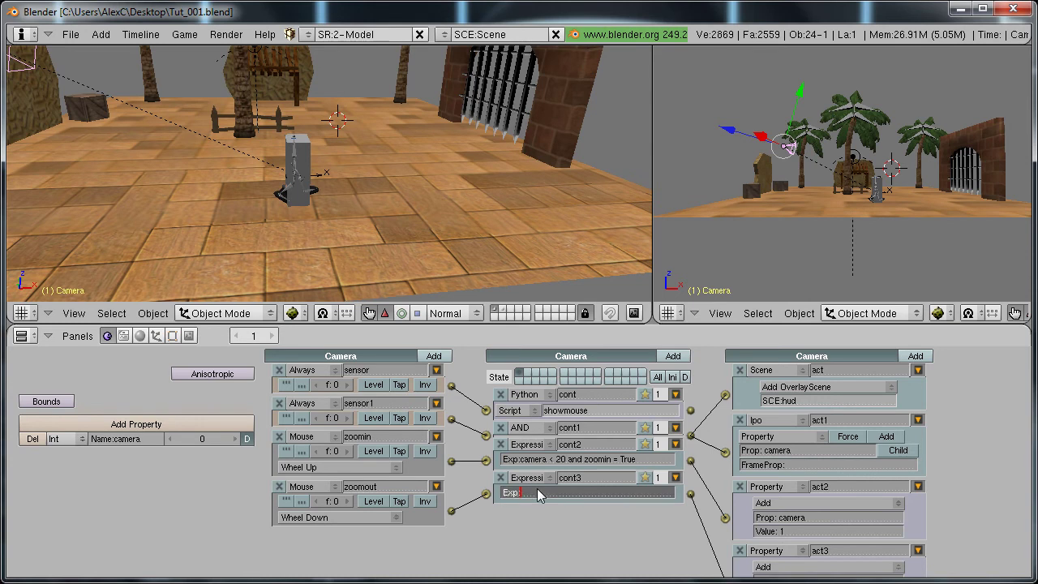
{"action": "type", "text": "camera > 1 and zoomout ="}
{"action": "type", "text": "True"}
{"action": "key", "text": "Return"}
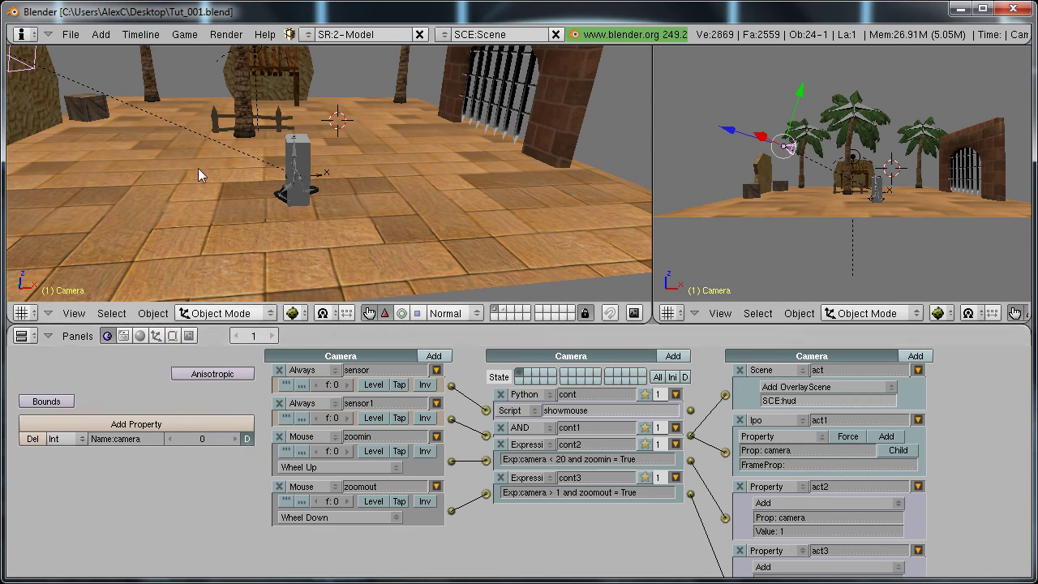
Maximize the 3D view, look through the scene camera, and start the game
{"action": "key", "text": "ctrl+Up"}
{"action": "key", "text": "KP_0"}
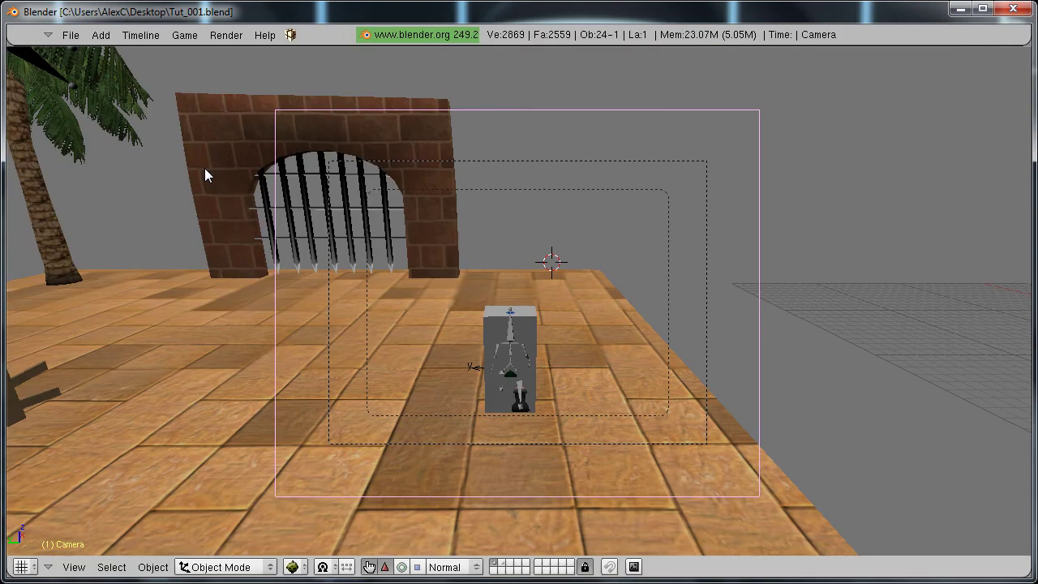
{"action": "key", "text": "p"}
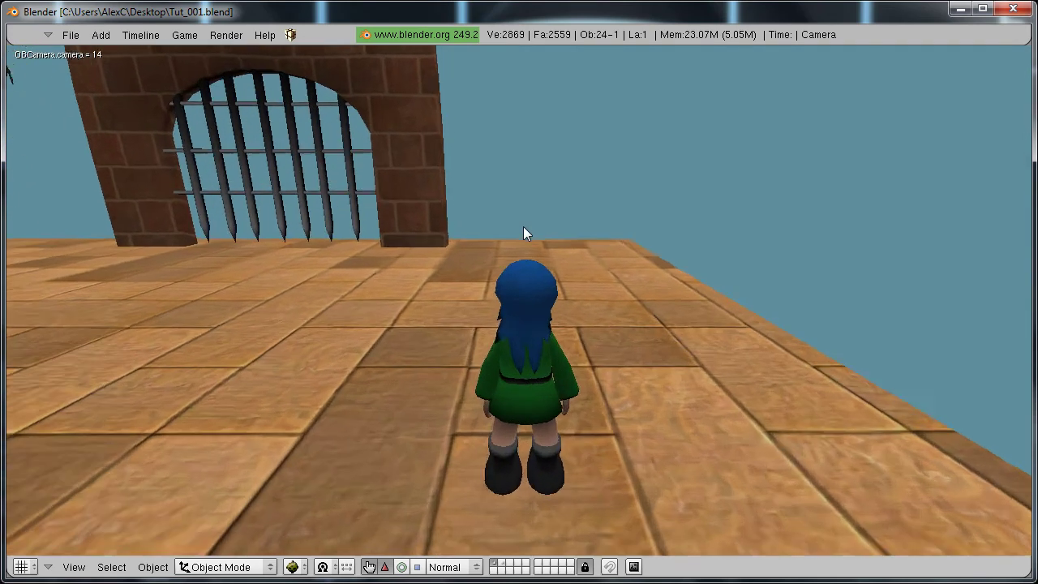
Walk the character forward and turn left and right, then end the game
{"action": "key", "text": "Up"}
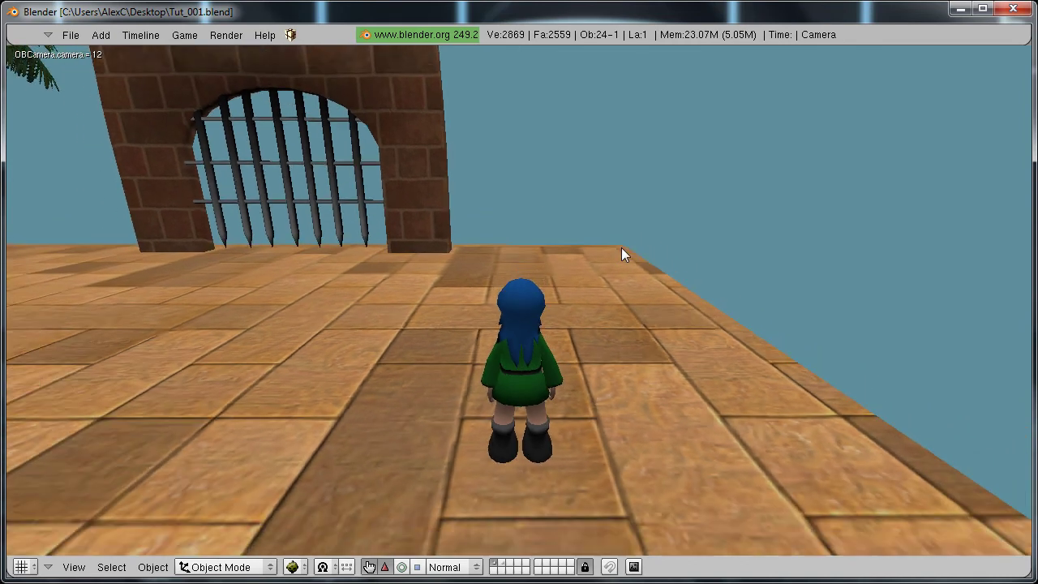
{"action": "key", "text": "Left"}
{"action": "key", "text": "Left"}
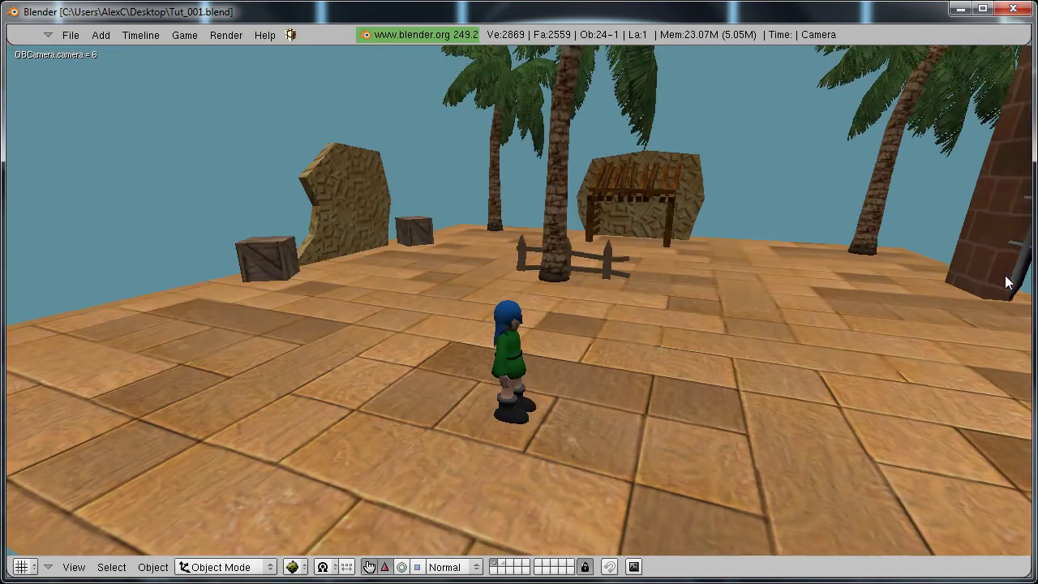
{"action": "key", "text": "Left"}
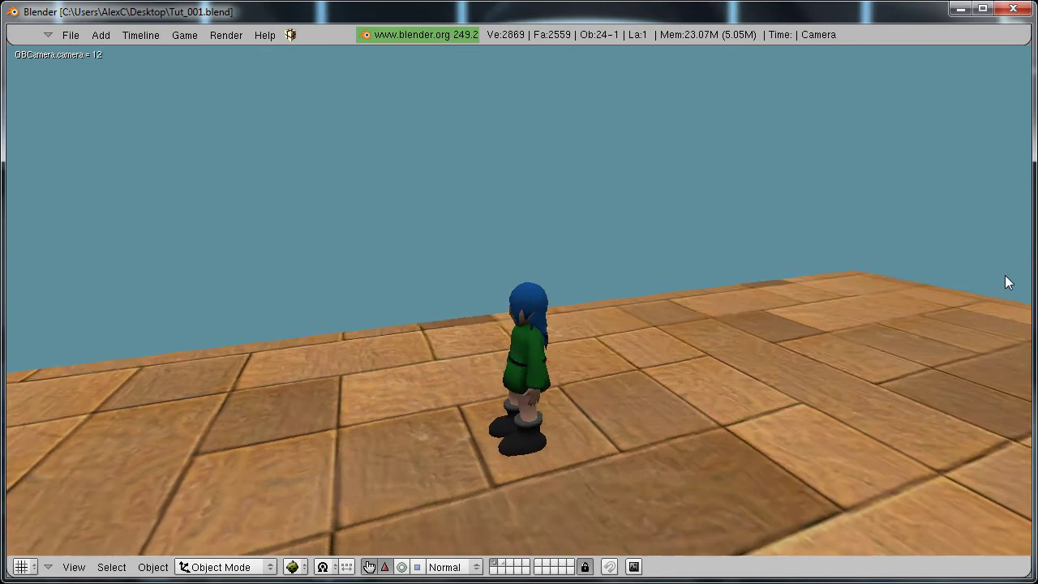
{"action": "key", "text": "Left"}
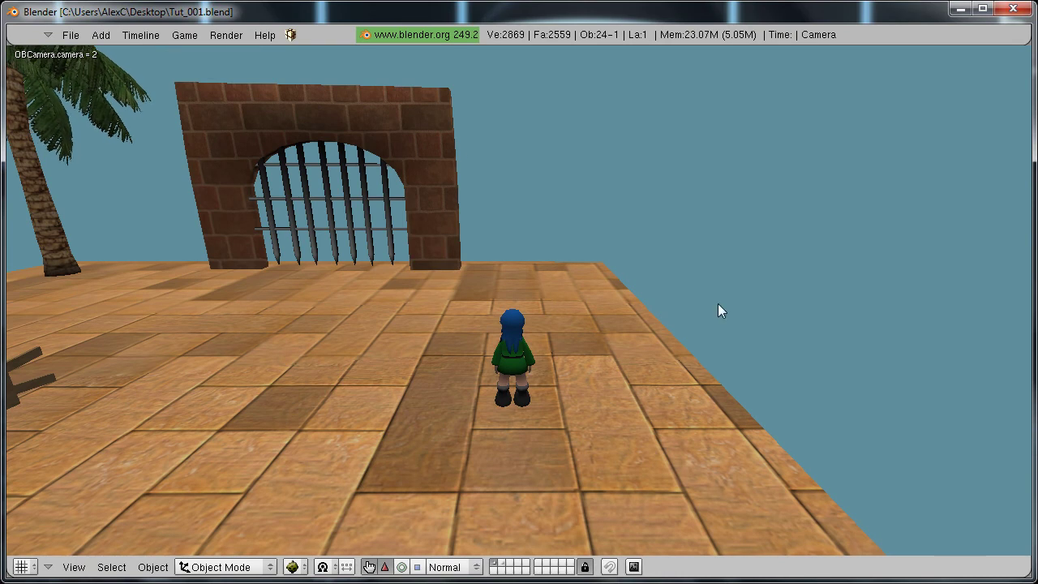
{"action": "key", "text": "Left"}
{"action": "key", "text": "Right"}
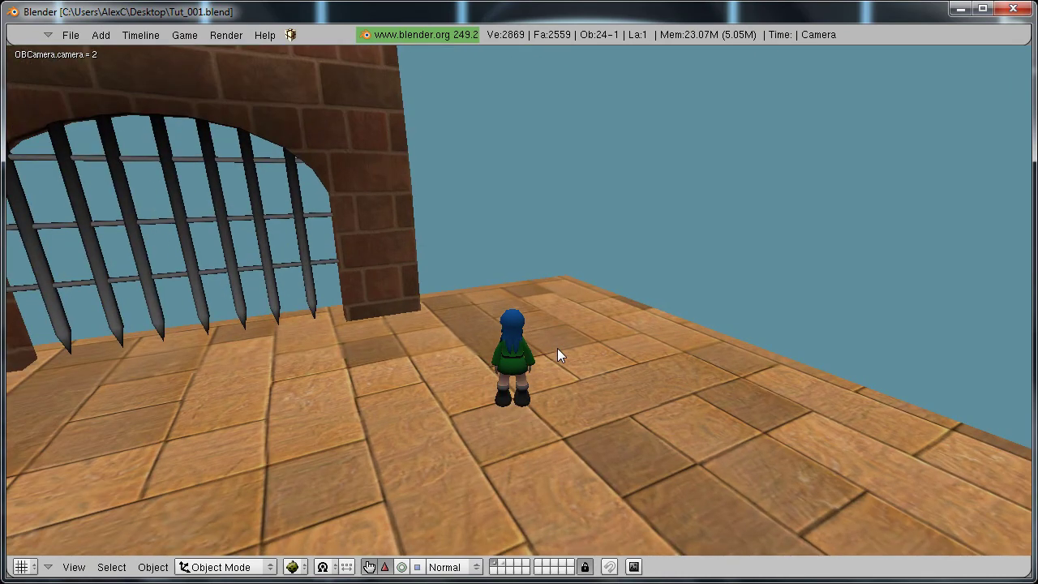
{"action": "key", "text": "Escape"}
Orbit and zoom the viewport from above, then look through the scene camera
{"action": "middle_click_drag", "start_coordinate": [775, 327], "coordinate": [225, 327]}
{"action": "scroll", "coordinate": [529, 252], "scroll_direction": "down", "scroll_amount": 3}
{"action": "scroll", "coordinate": [604, 354], "scroll_direction": "up", "scroll_amount": 4}
{"action": "scroll", "coordinate": [603, 355], "scroll_direction": "down", "scroll_amount": 3}
{"action": "scroll", "coordinate": [433, 361], "scroll_direction": "up", "scroll_amount": 2}
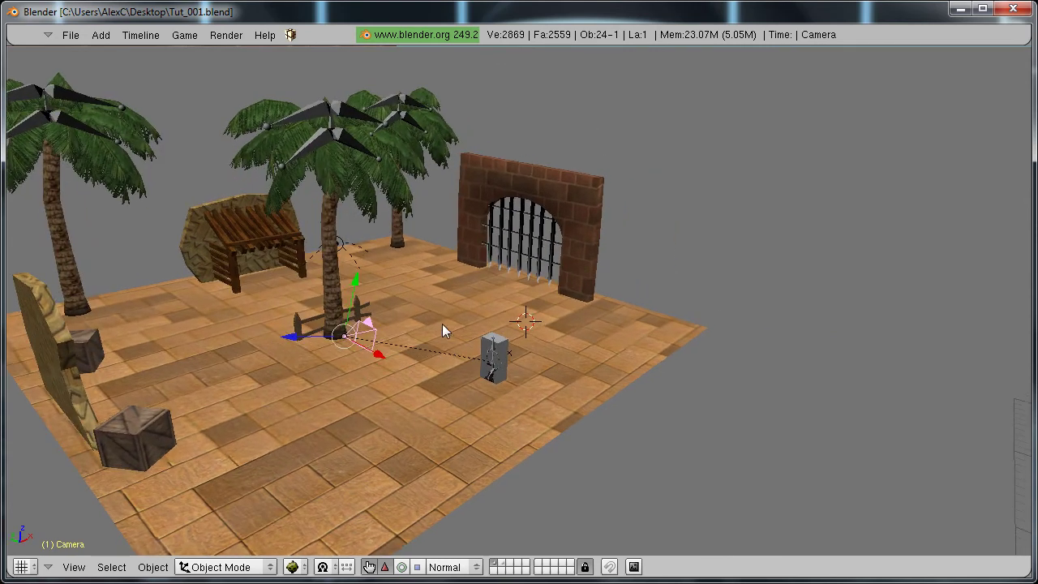
{"action": "key", "text": "KP_0"}
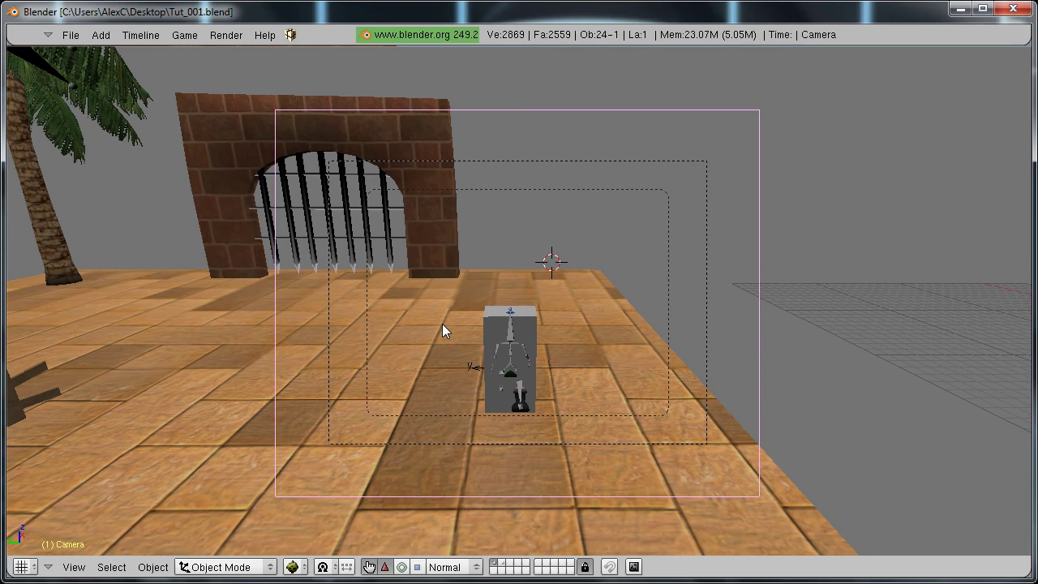
Frame a wide view of the plaza and align the camera to it
{"action": "middle_click_drag", "start_coordinate": [717, 341], "coordinate": [554, 353]}
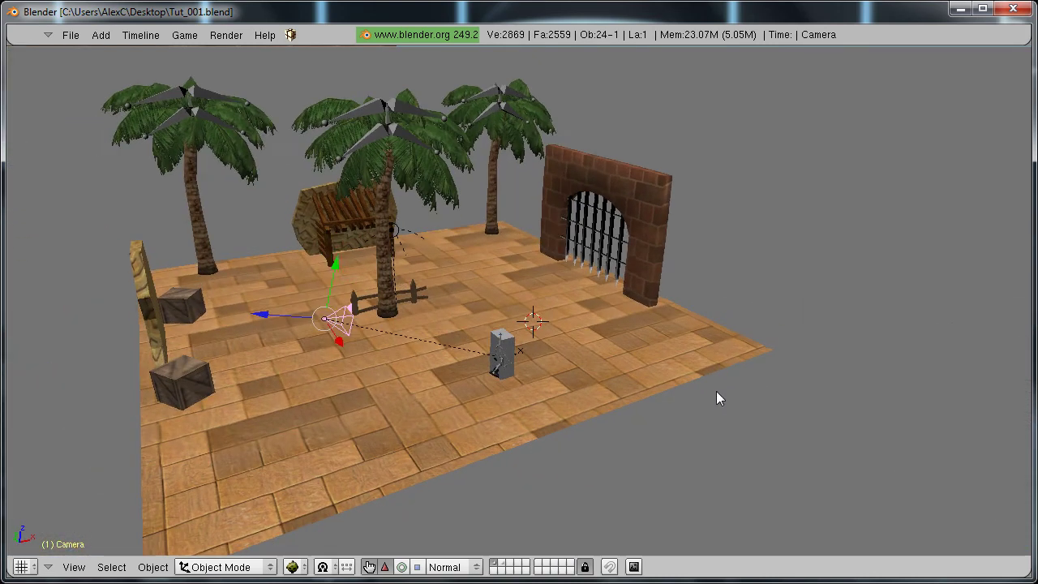
{"action": "scroll", "coordinate": [570, 395], "scroll_direction": "up", "scroll_amount": 3}
{"action": "middle_click_drag", "start_coordinate": [477, 408], "coordinate": [617, 340]}
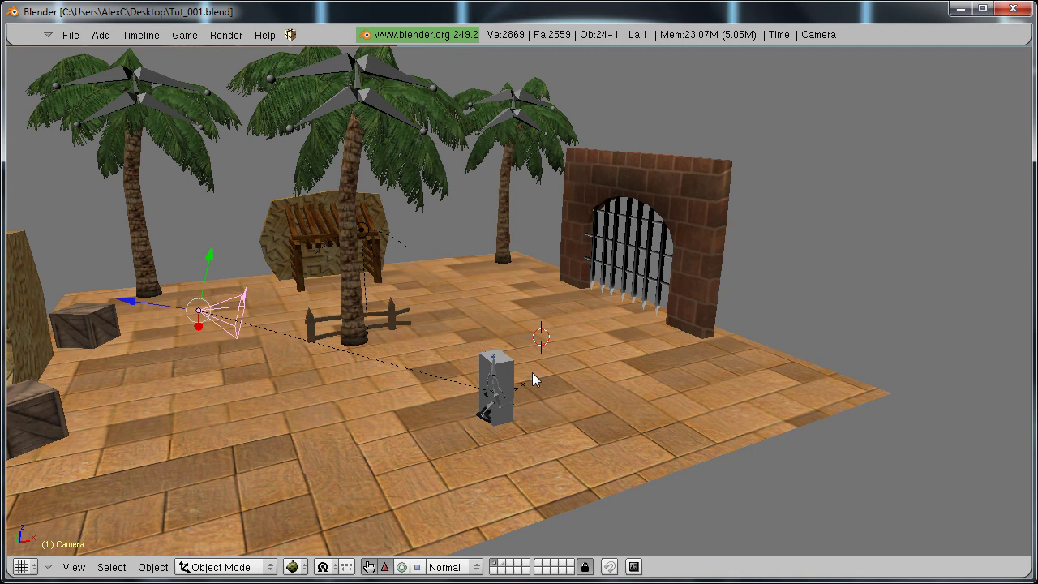
{"action": "key", "text": "KP_0"}
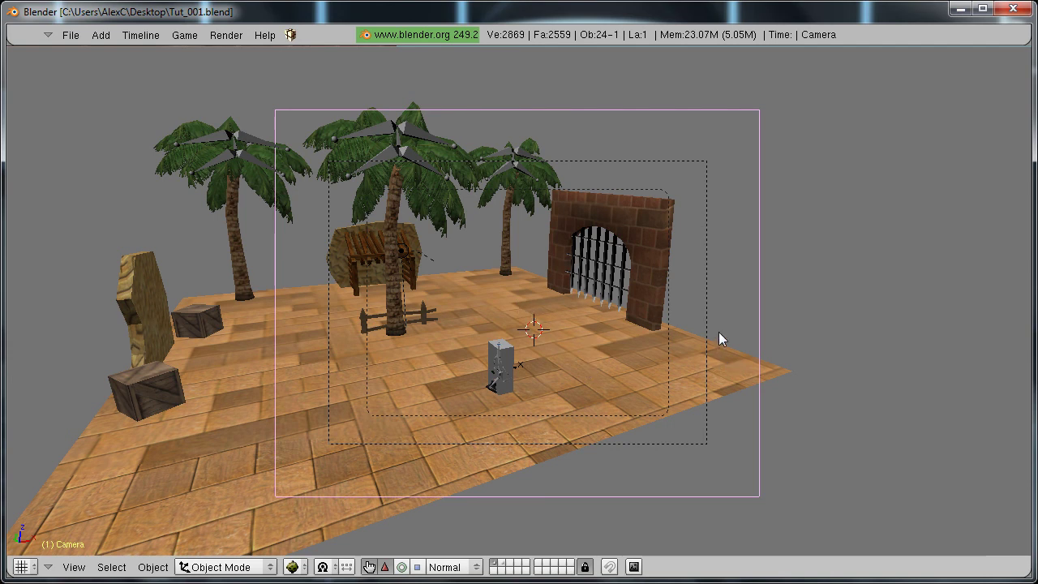
Orbit to a lower angle on the plaza and view through the repositioned camera
{"action": "middle_click_drag", "start_coordinate": [718, 332], "coordinate": [637, 354]}
{"action": "scroll", "coordinate": [572, 382], "scroll_direction": "down", "scroll_amount": 3}
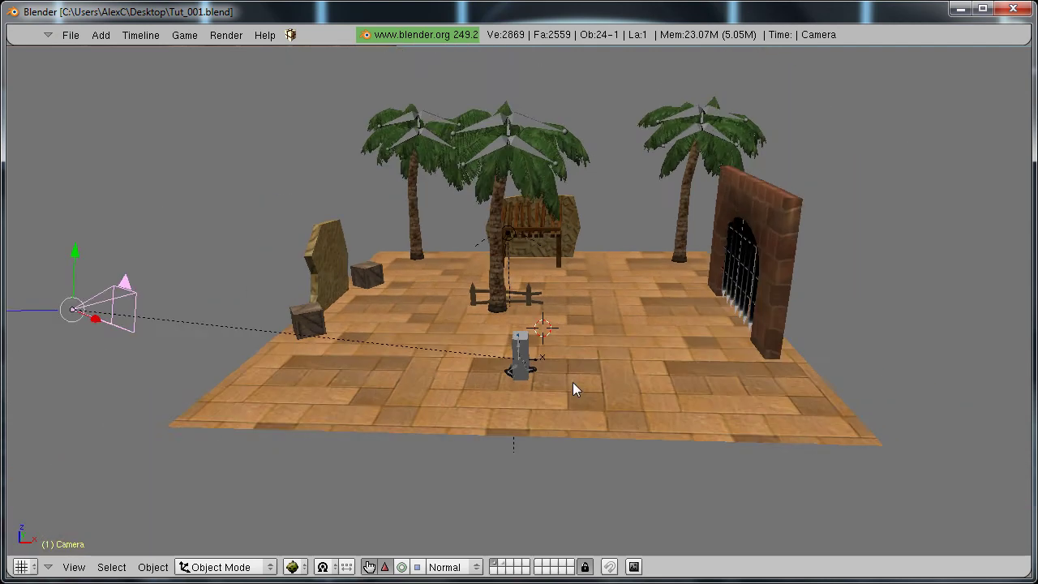
{"action": "middle_click_drag", "start_coordinate": [573, 382], "coordinate": [561, 384]}
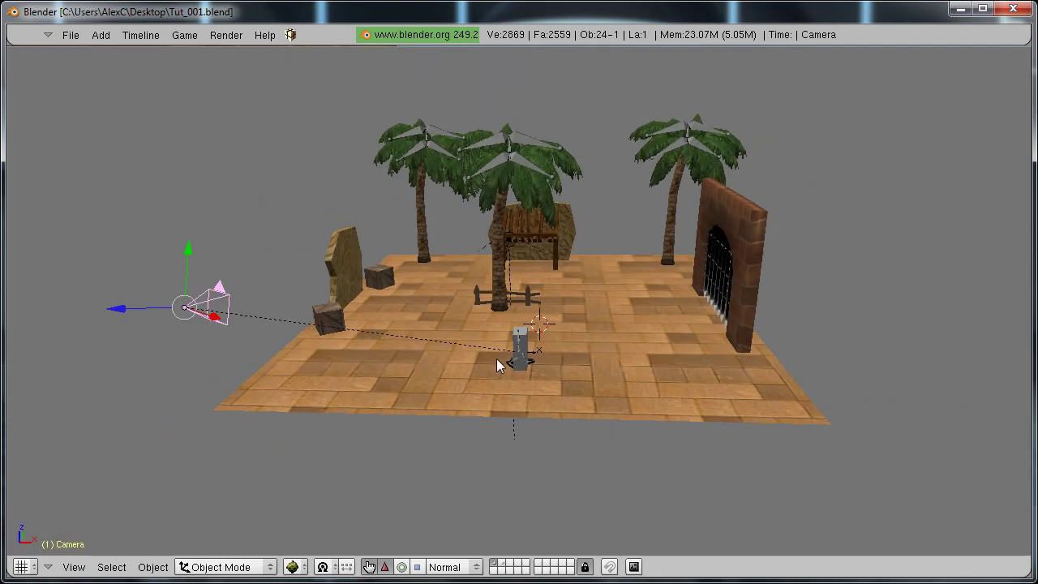
{"action": "middle_click_drag", "start_coordinate": [498, 365], "coordinate": [558, 361]}
{"action": "key", "text": "KP_0"}
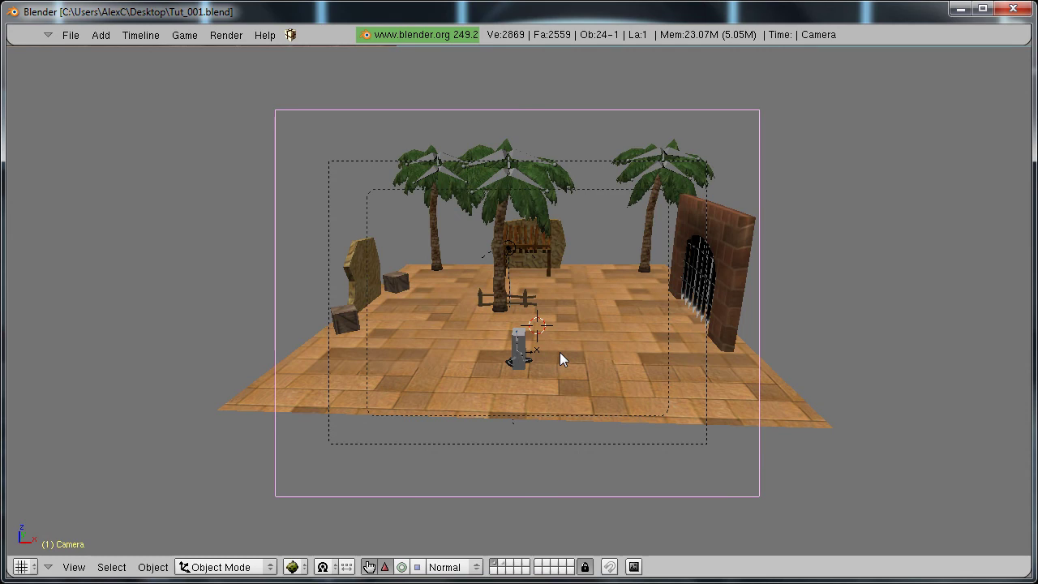